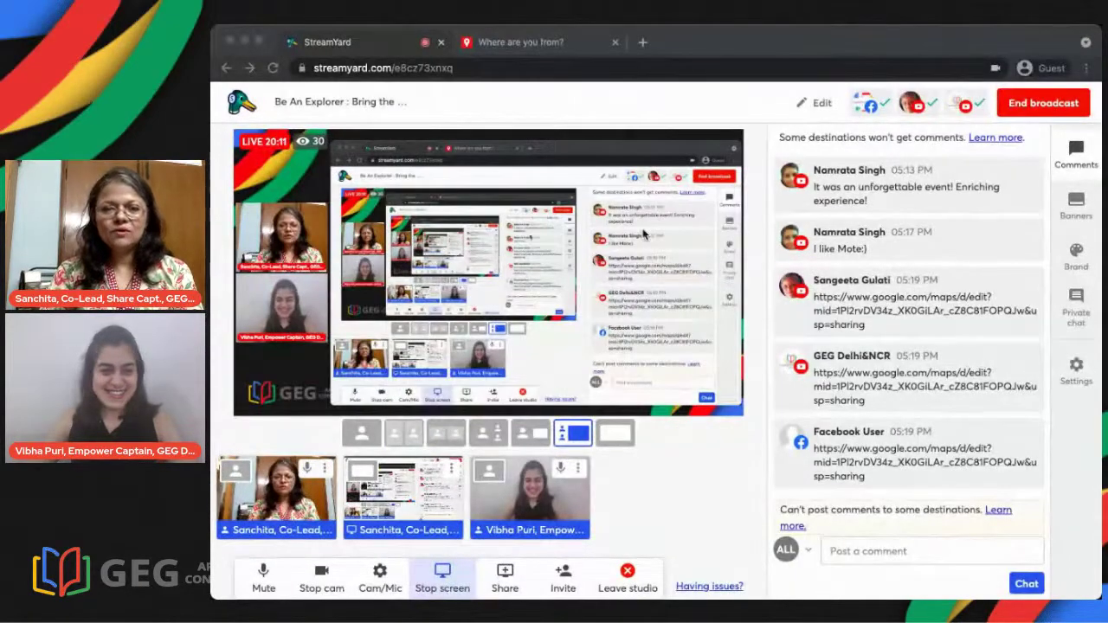
Step: Switch to the "Where are you from?" map in Google My Maps and place a marker over Bangladesh, keeping its default name
left_click(531, 43)
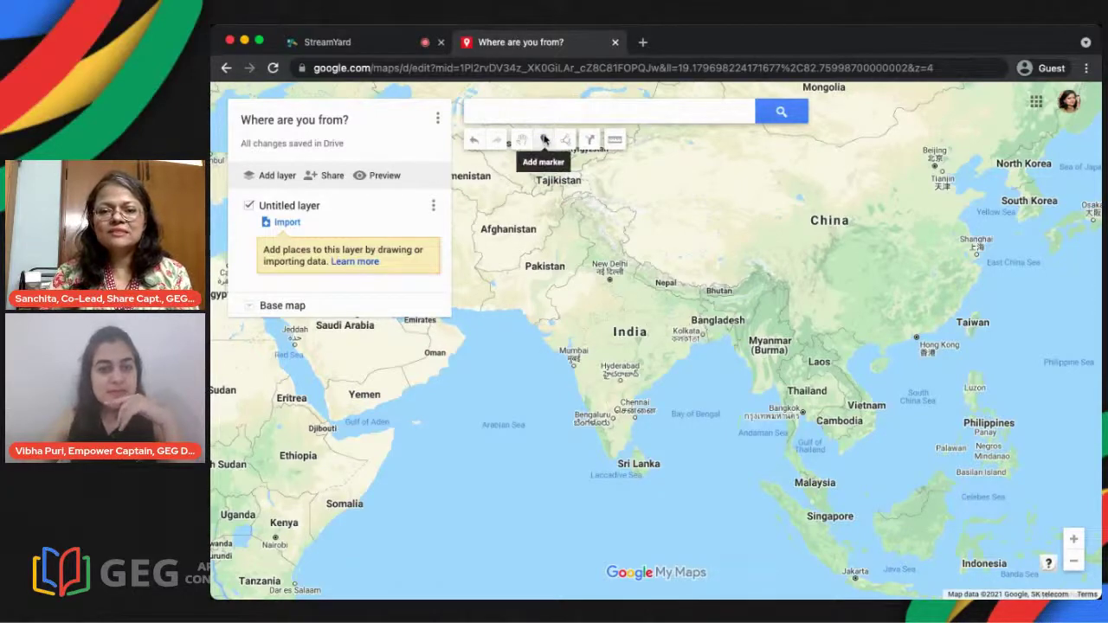
left_click(543, 140)
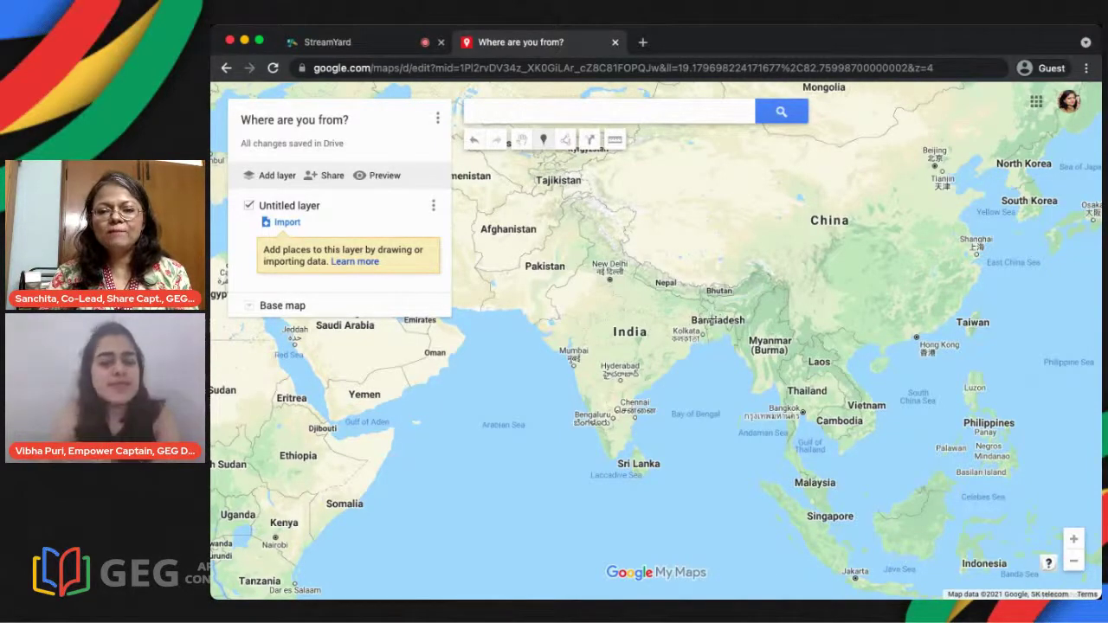
left_click(711, 317)
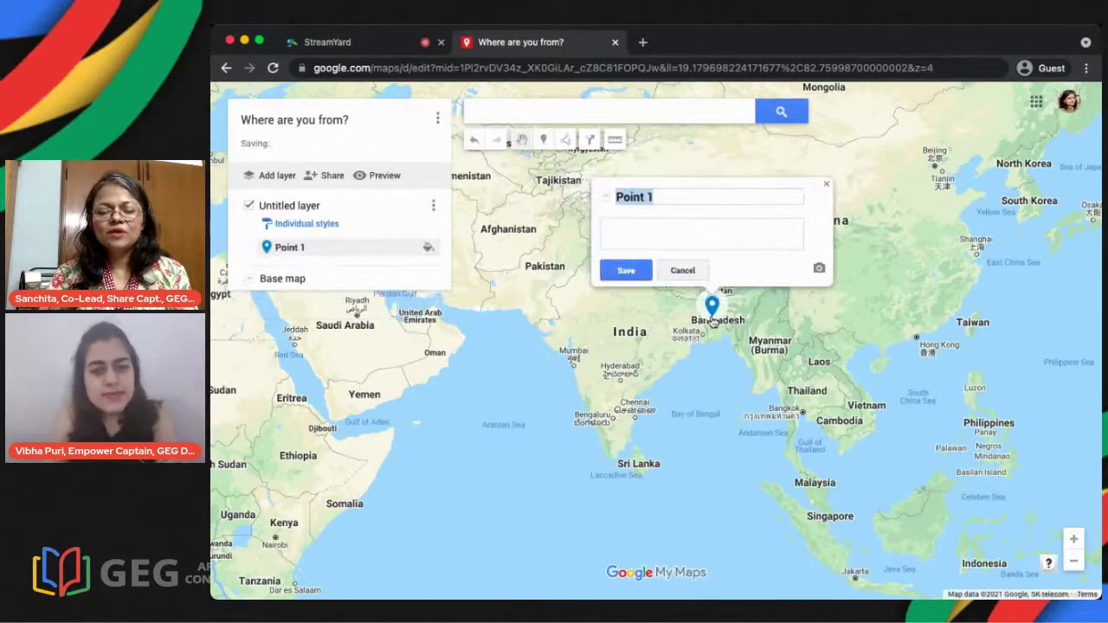
left_click(826, 183)
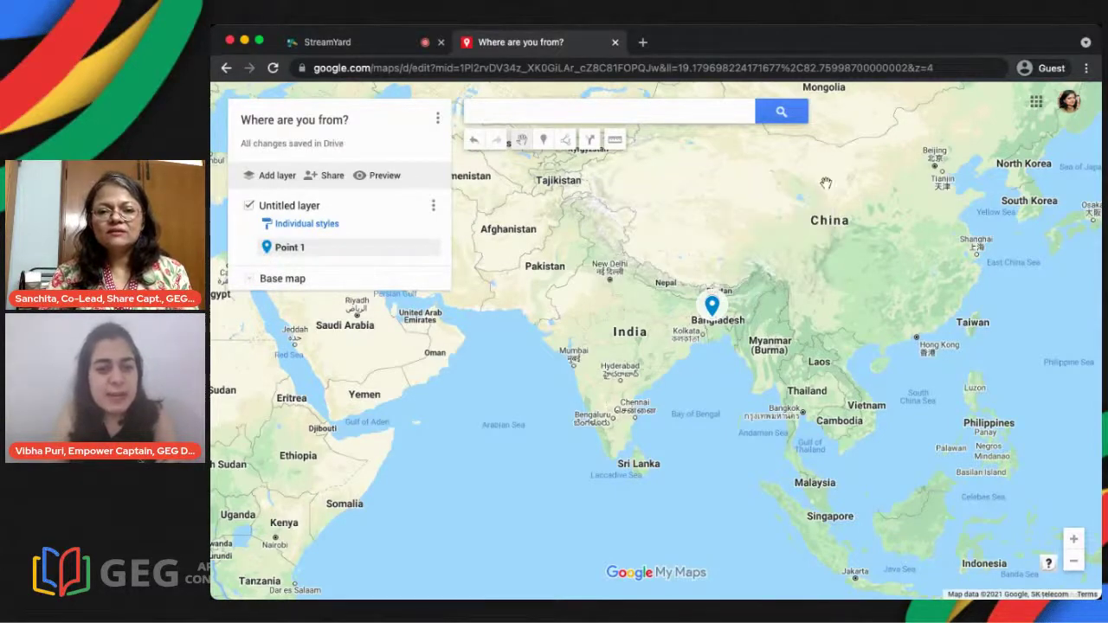
Step: Search the map for Coimbatore, Tamil Nadu and add the place to the untitled layer
left_click(542, 113)
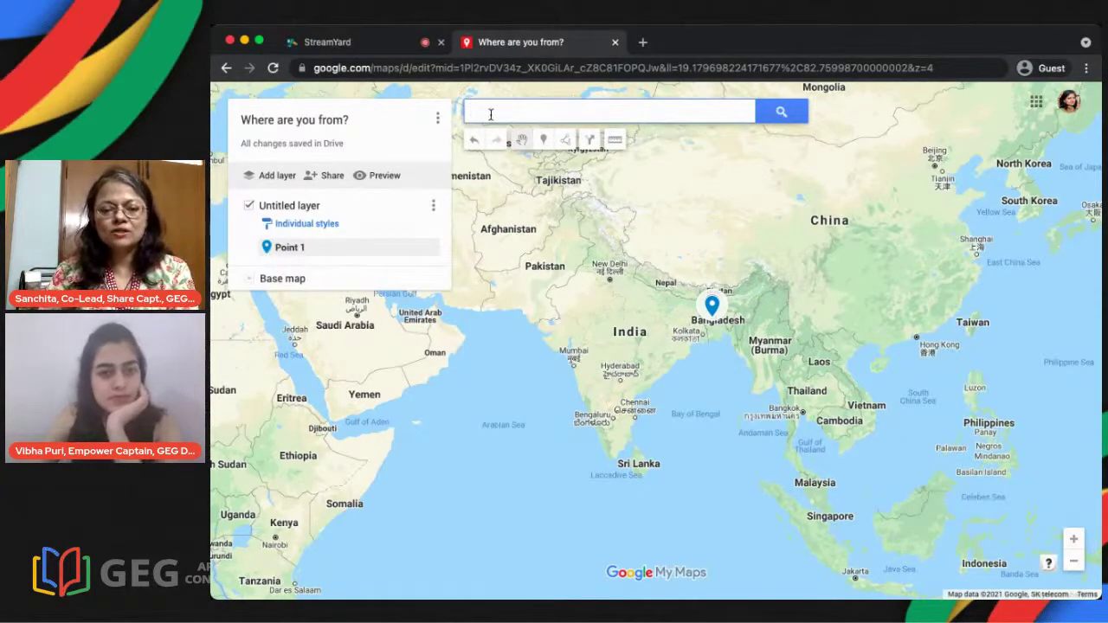
type("c")
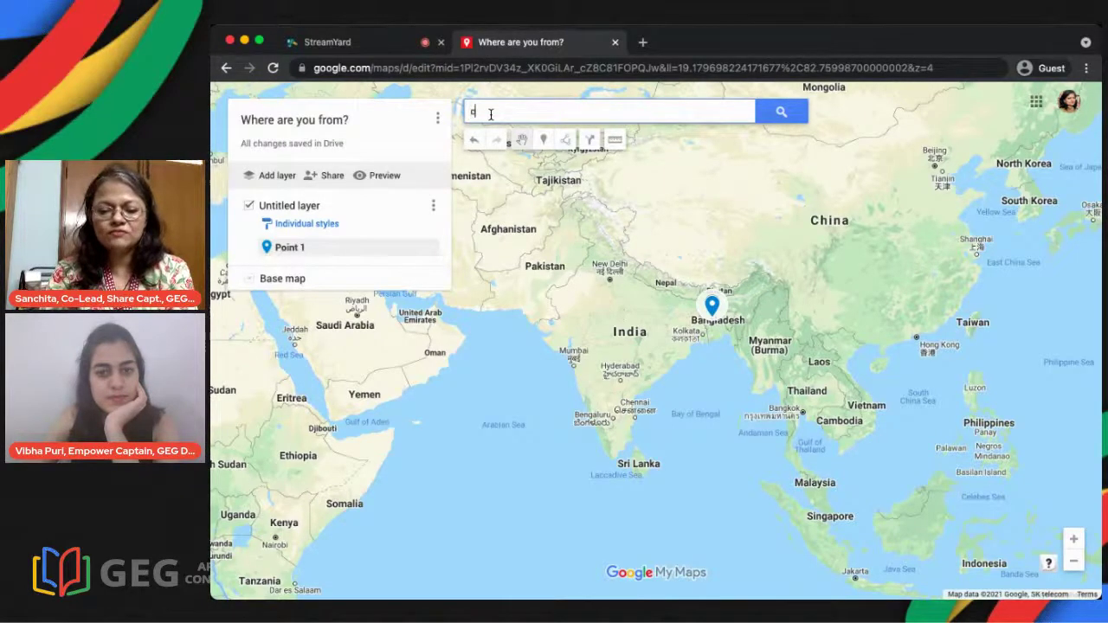
type("oimbatore")
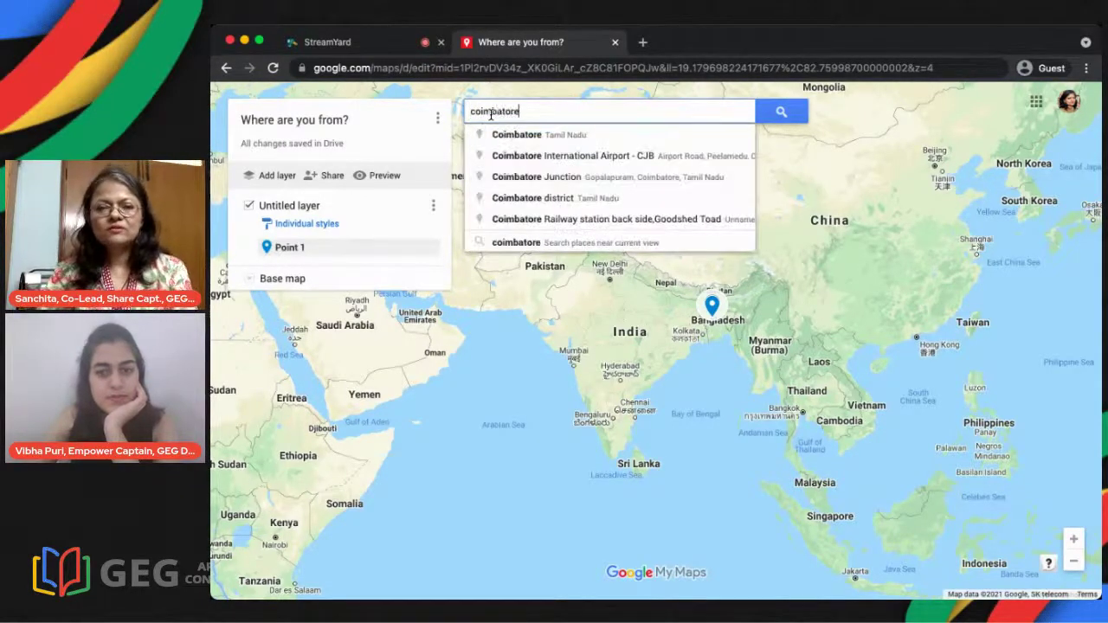
left_click(552, 135)
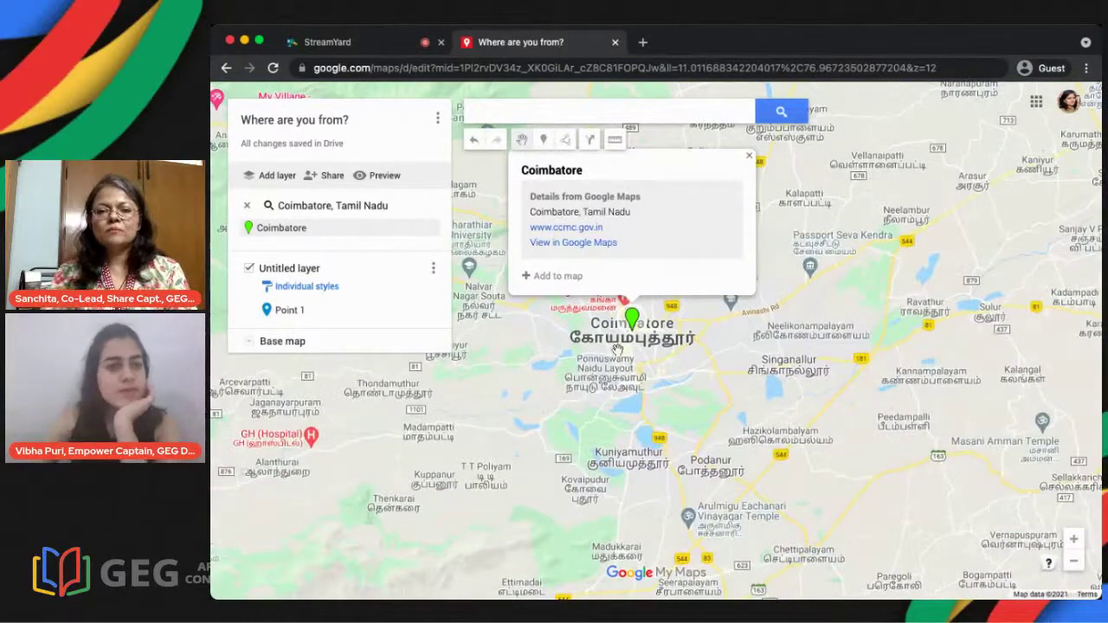
left_click(551, 276)
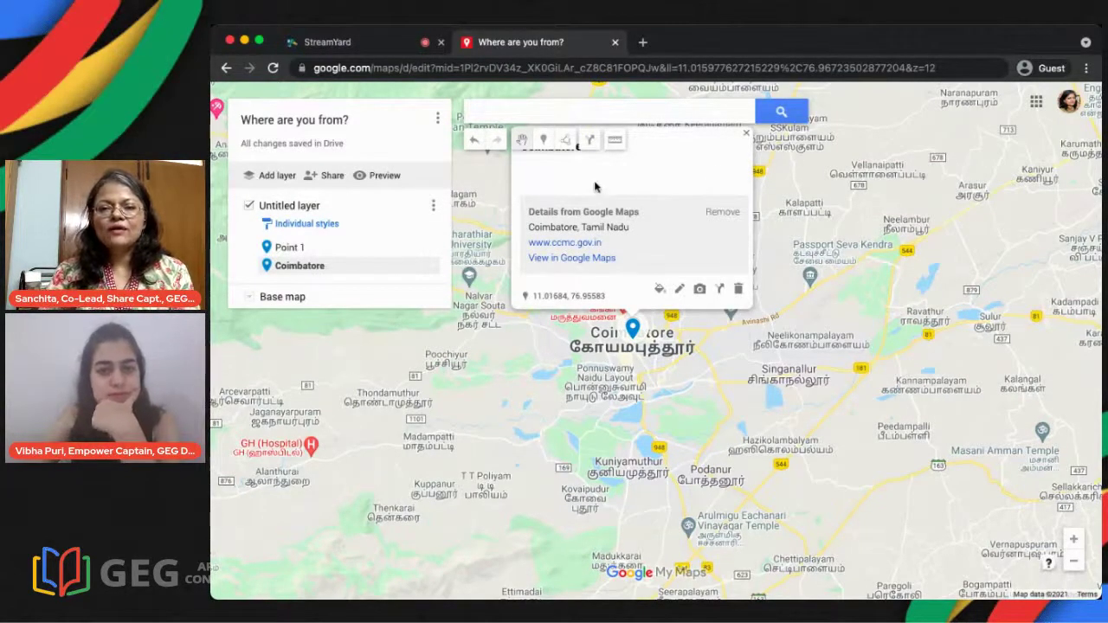
Step: Start adding an image to the Coimbatore marker and search Google Images for "coimbatore"
left_click(699, 289)
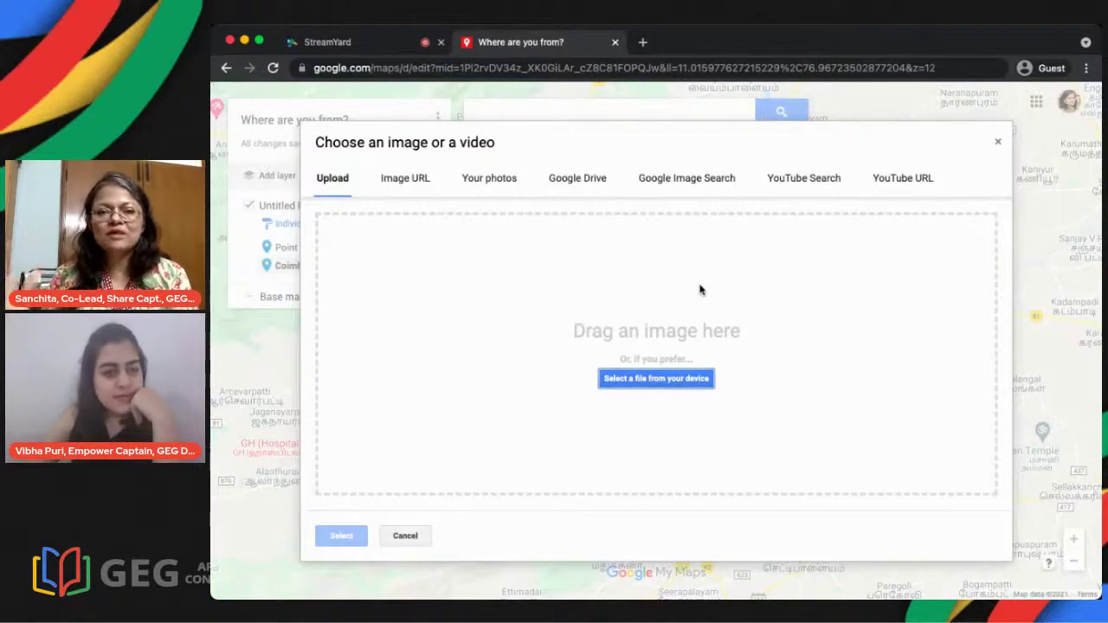
left_click(675, 182)
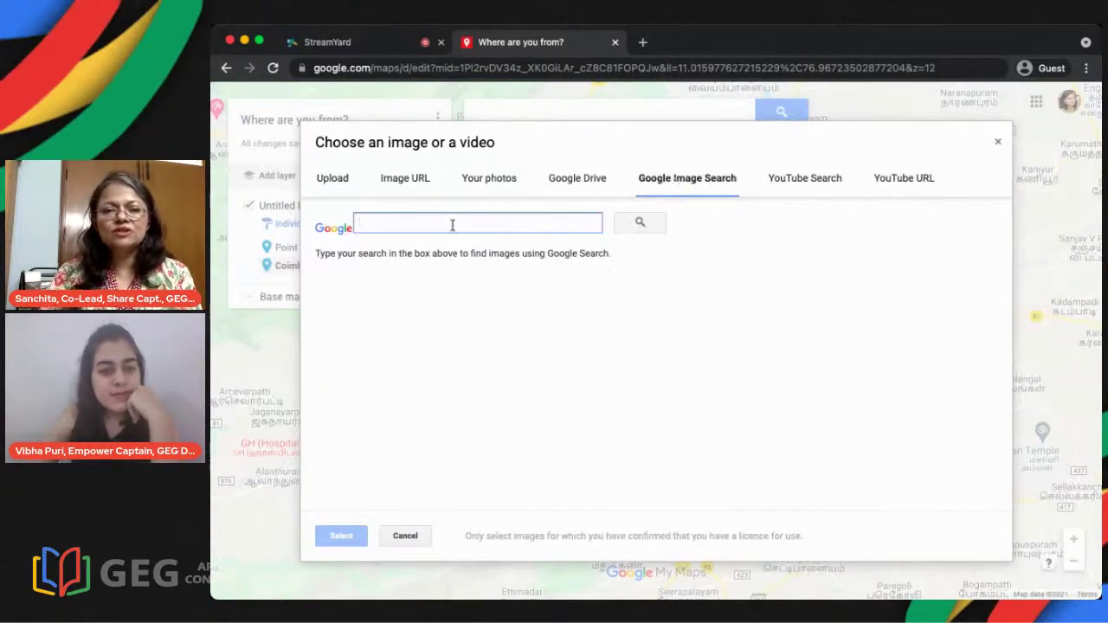
type("doimbat")
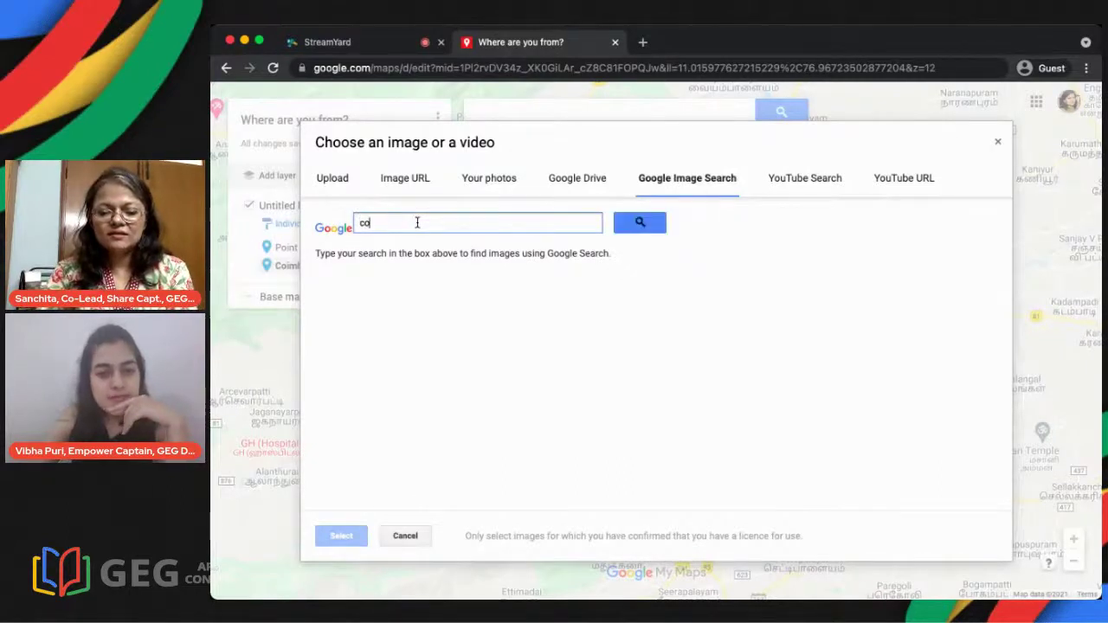
type("e")
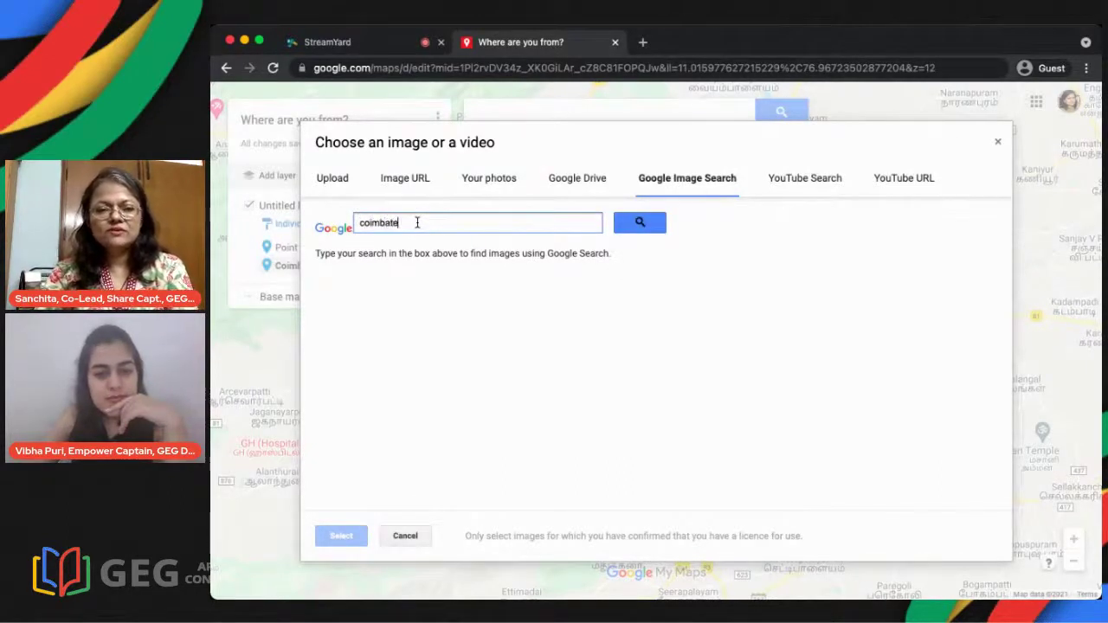
key("BackSpace")
key("BackSpace")
type("tore")
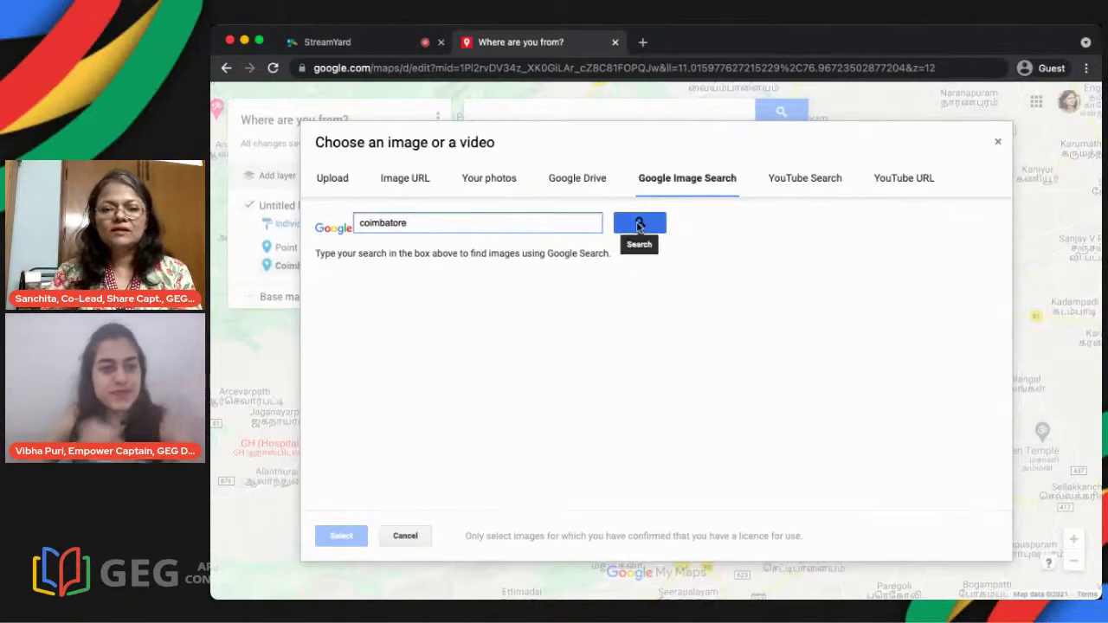
left_click(641, 225)
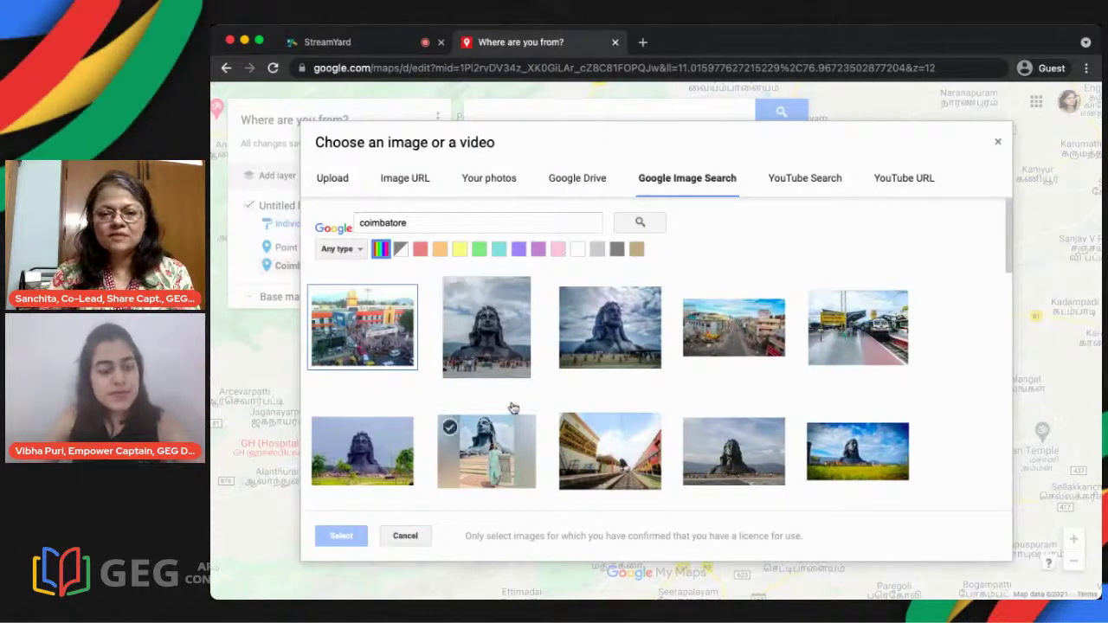
Step: Attach the upright statue photo from the first row of results to the Coimbatore marker and save the marker
left_click(503, 330)
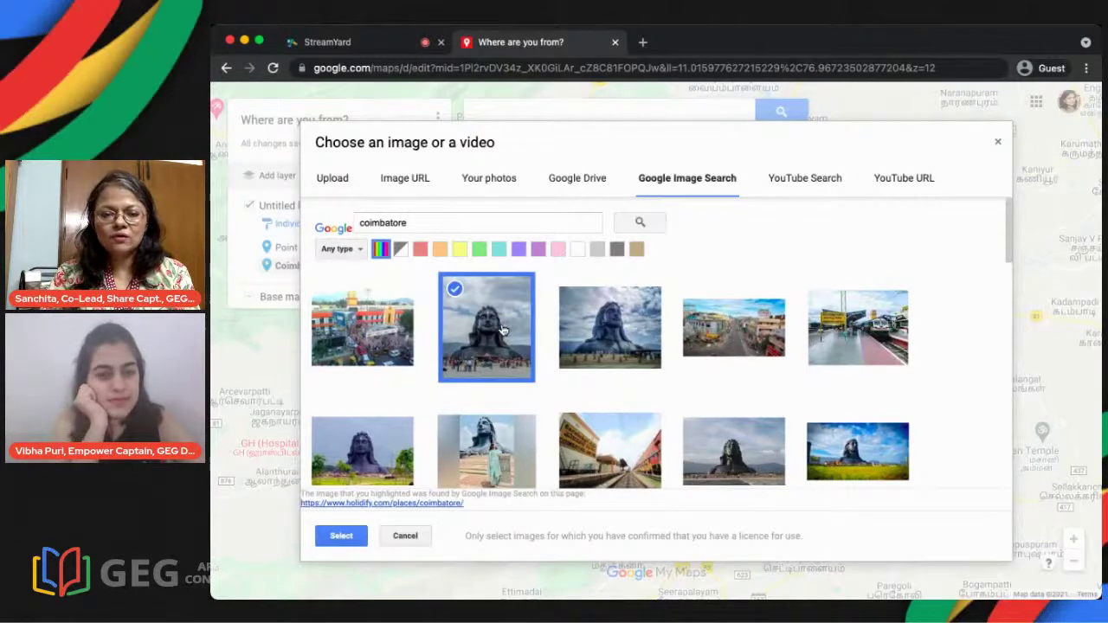
left_click(341, 536)
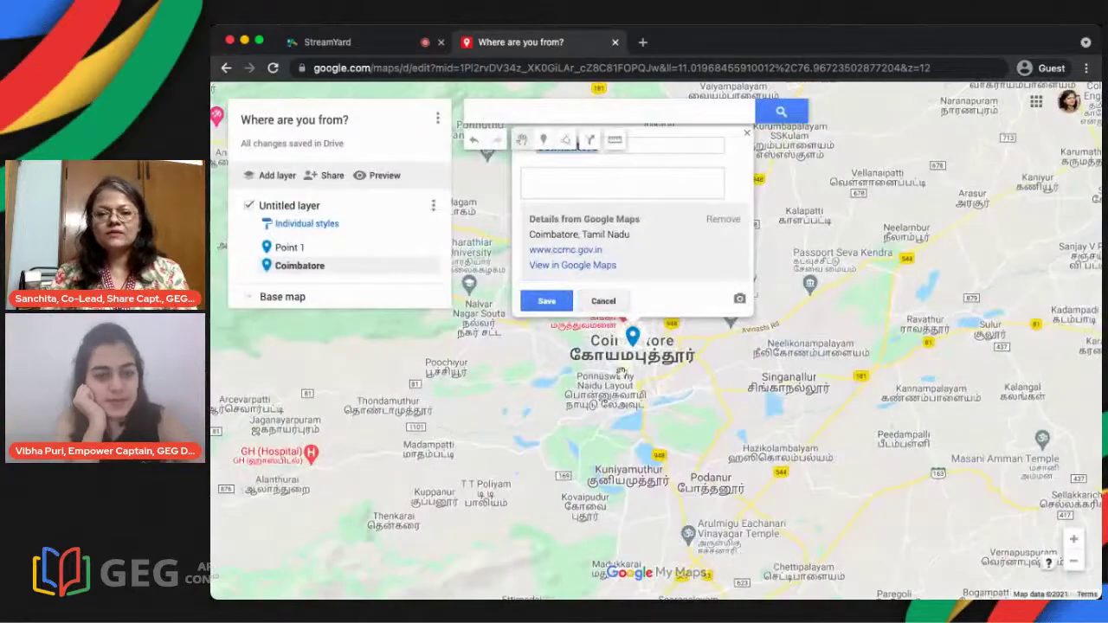
scroll(792, 260, "up", 4)
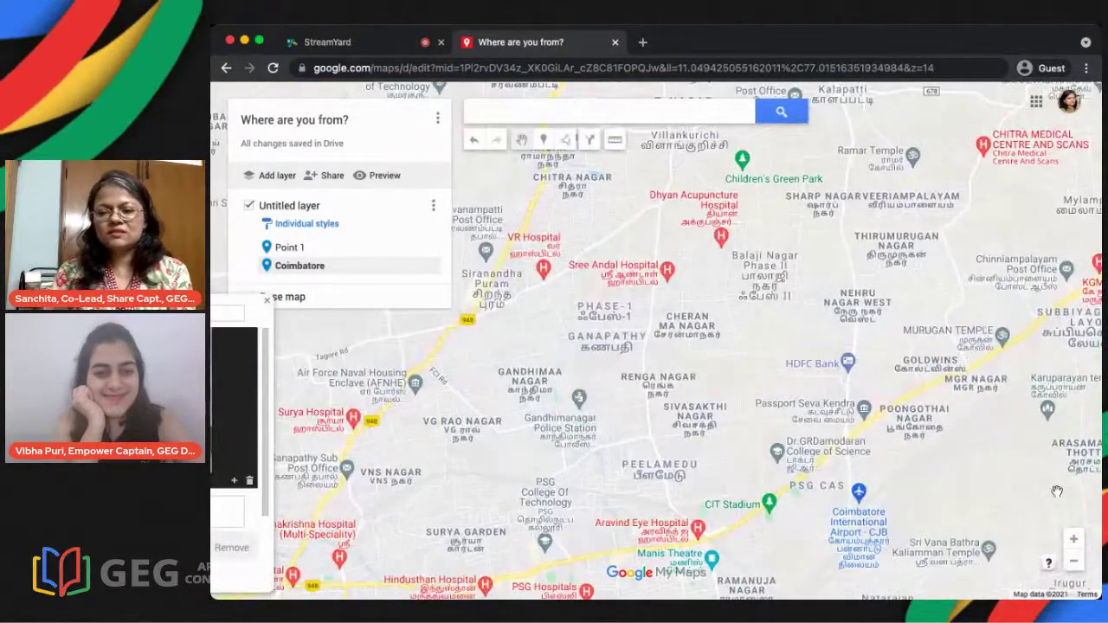
left_click(1074, 563)
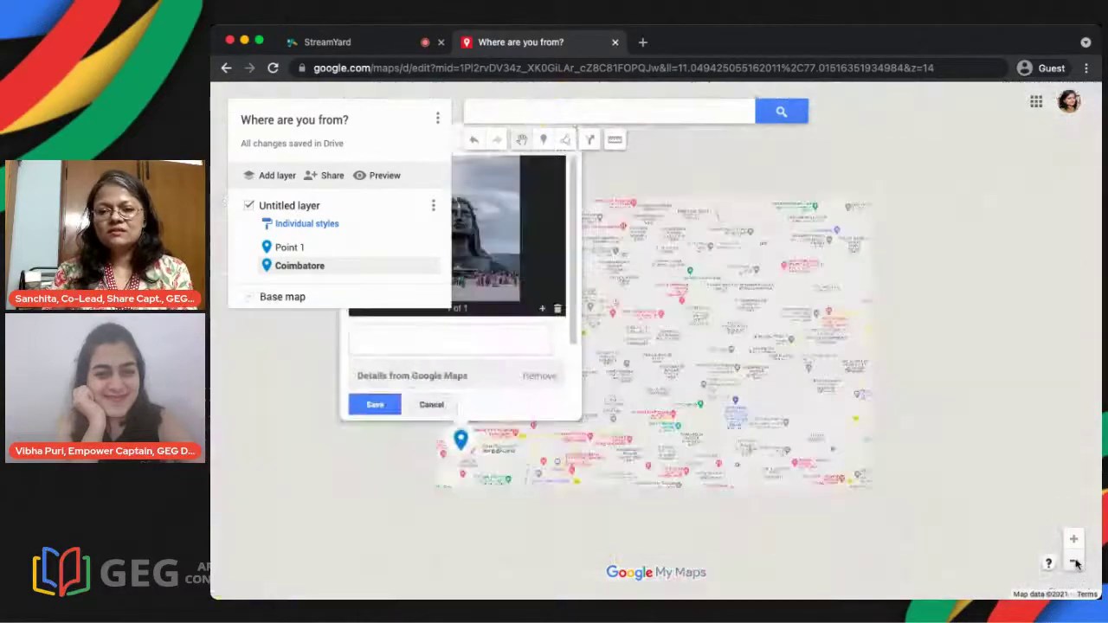
left_click(1073, 563)
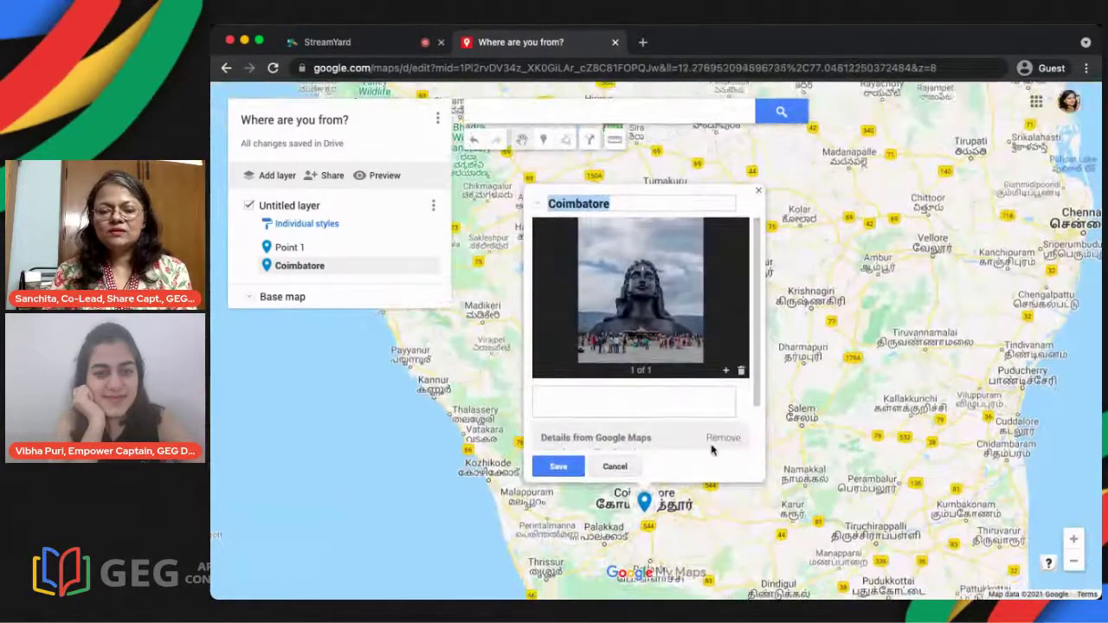
left_click(559, 466)
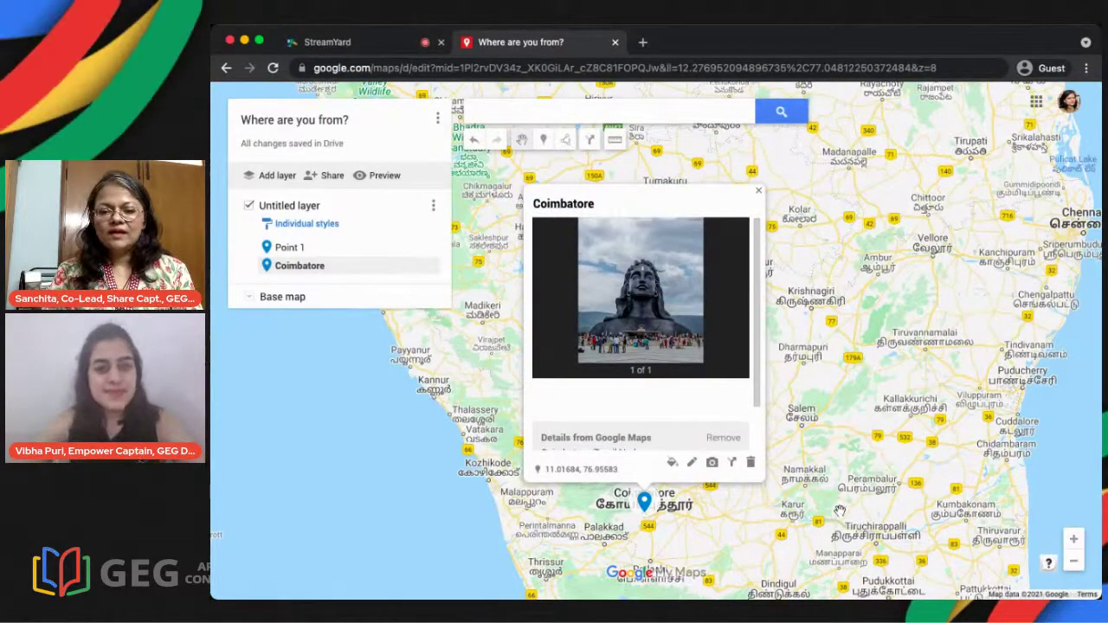
Step: Change the Coimbatore marker's colour to dark maroon and close the style options
left_click(673, 464)
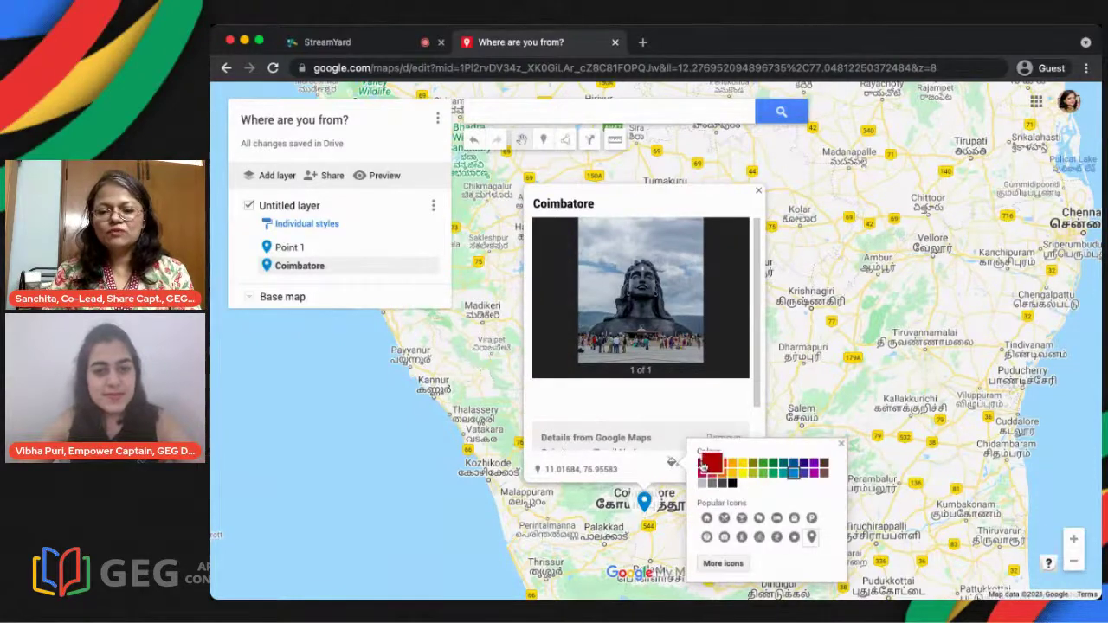
left_click(698, 465)
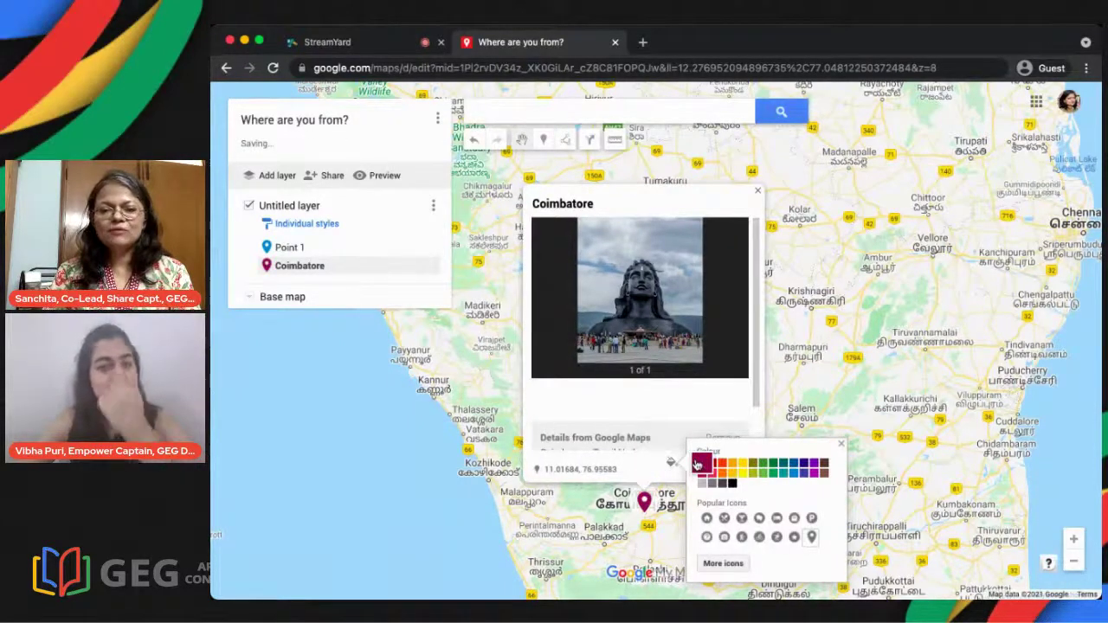
left_click(689, 399)
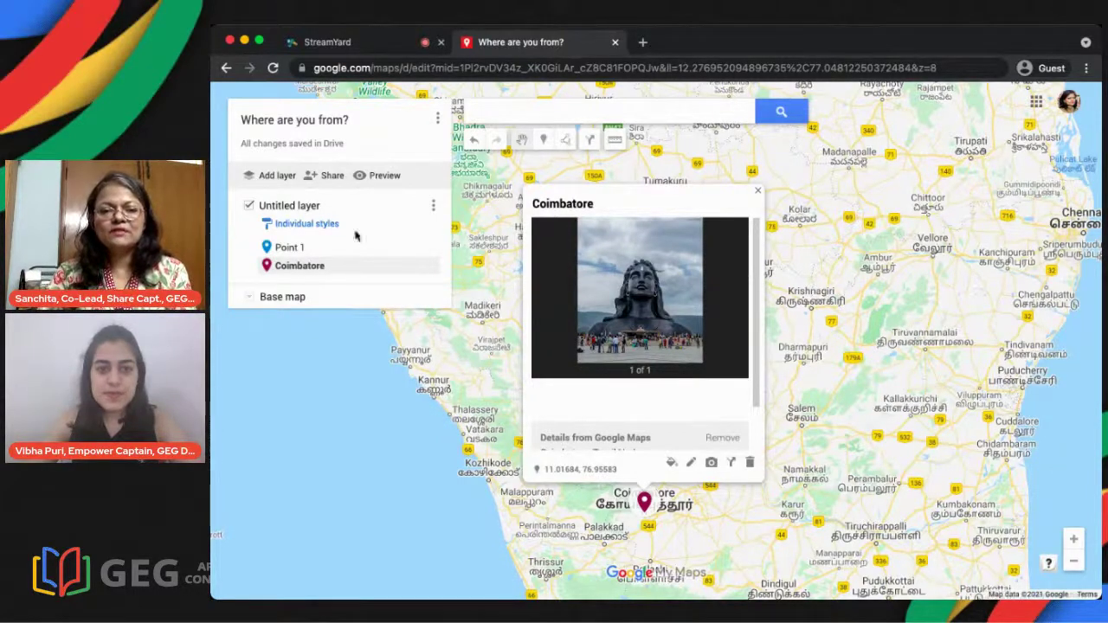
Step: Delete the Point 1 marker in Bangladesh from the untitled layer
left_click(290, 248)
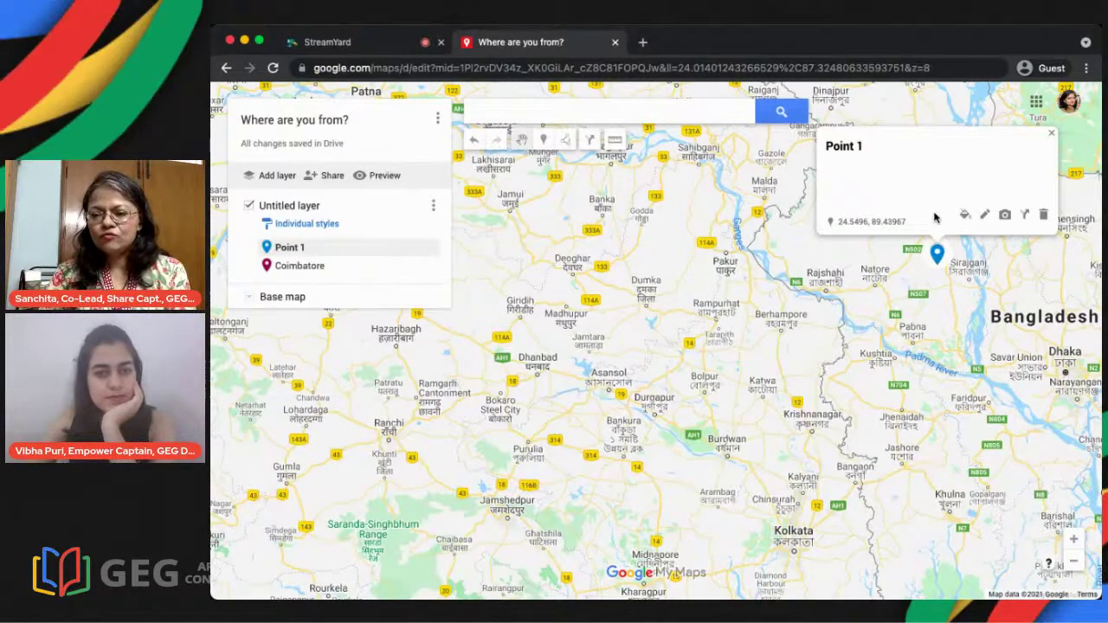
scroll(935, 365, "down", 1)
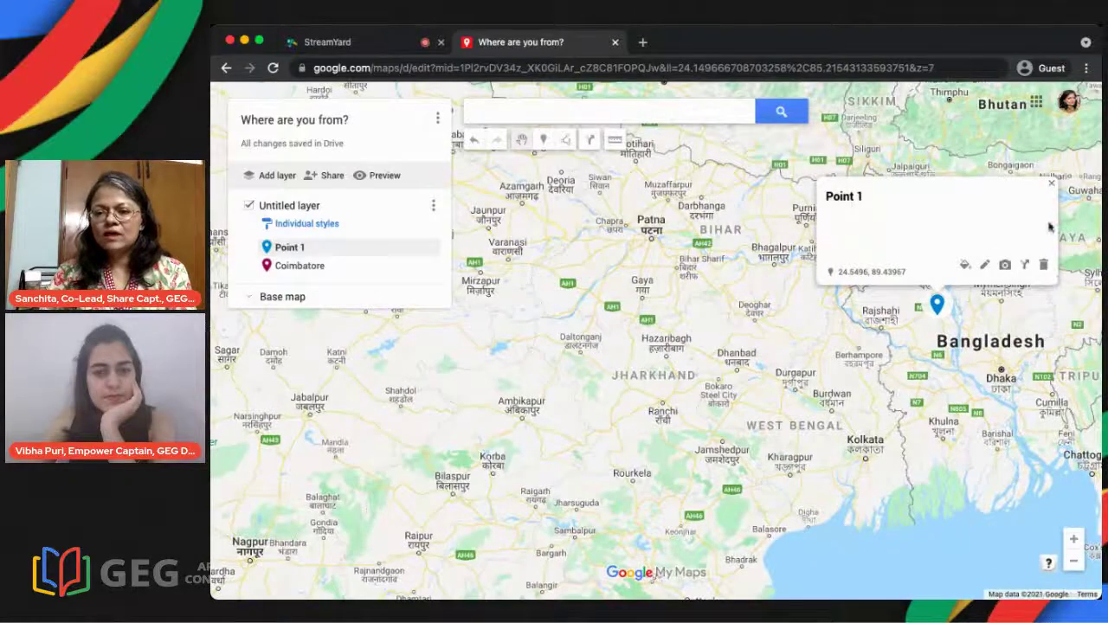
left_click(1043, 264)
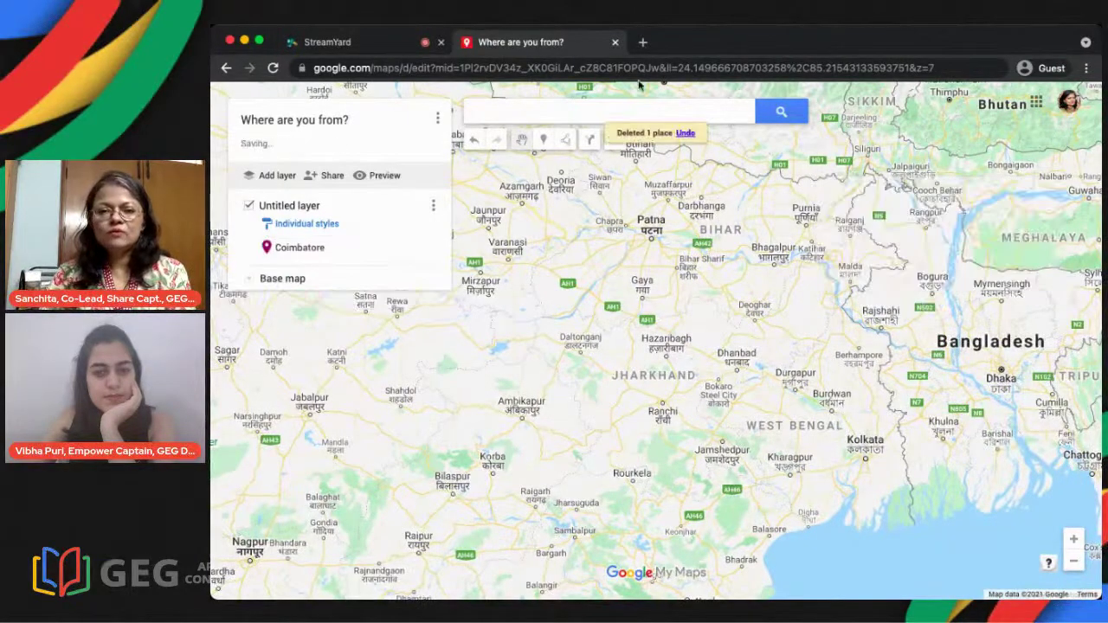
Step: Search the map for Mymensingh, Bangladesh and add the place to the untitled layer
left_click(485, 109)
type("my")
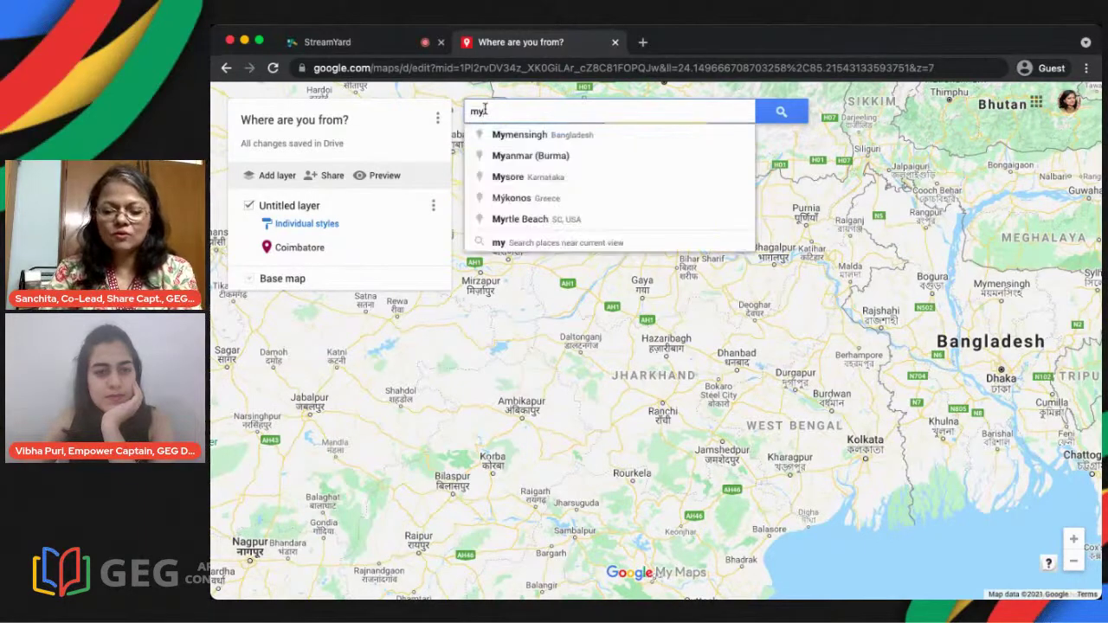
type("mensigh")
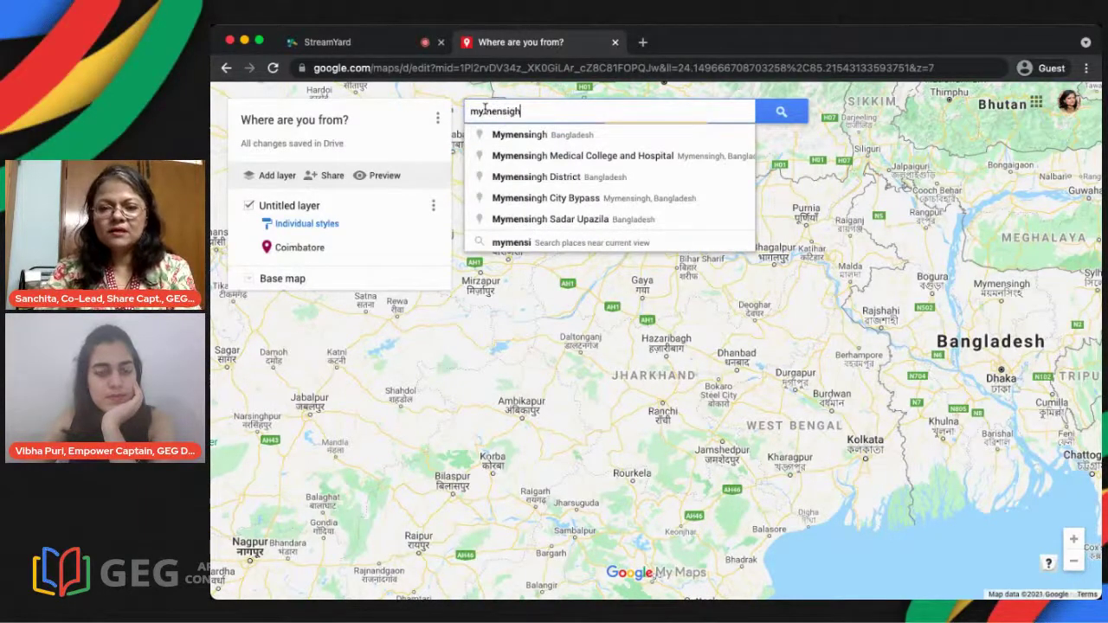
left_click(522, 135)
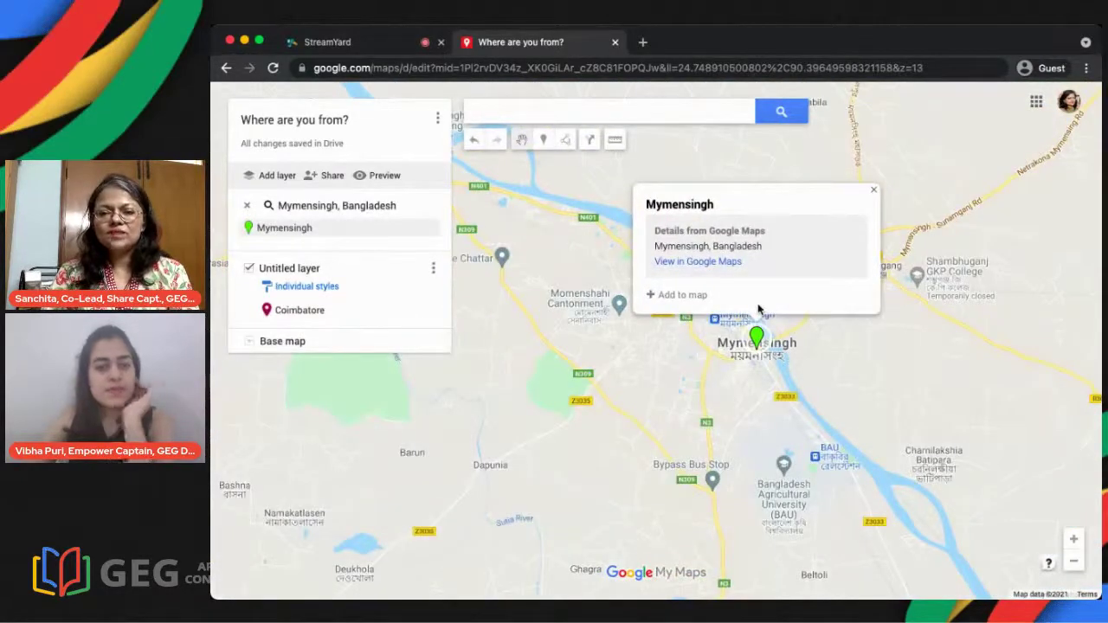
left_click(684, 295)
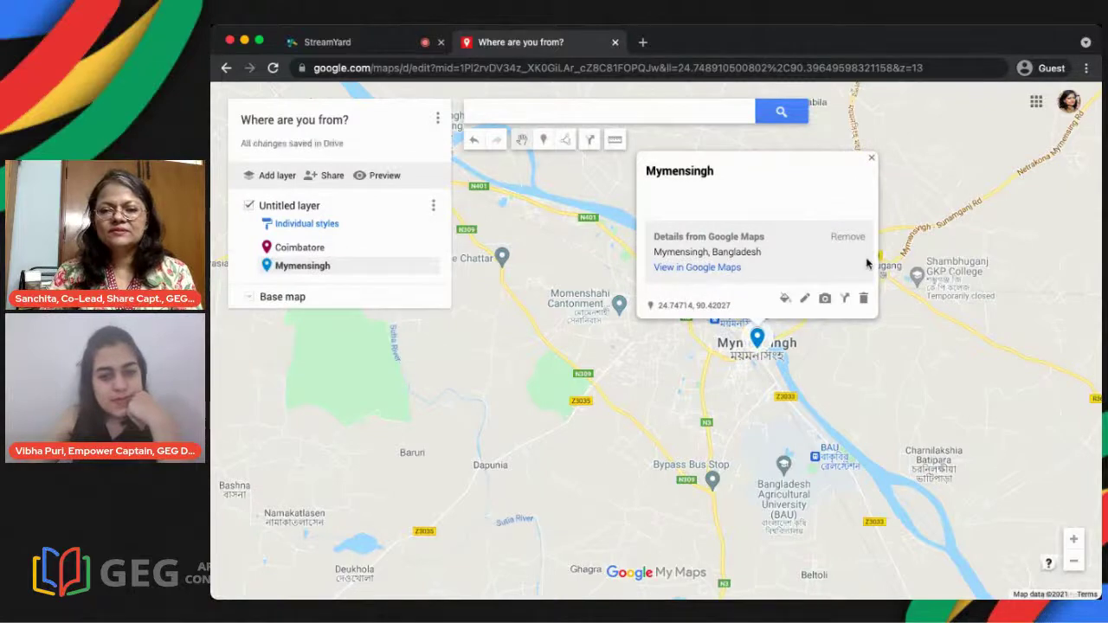
Step: Start adding an image to the Mymensingh marker and search Google Images for "mymensingh"
left_click(826, 298)
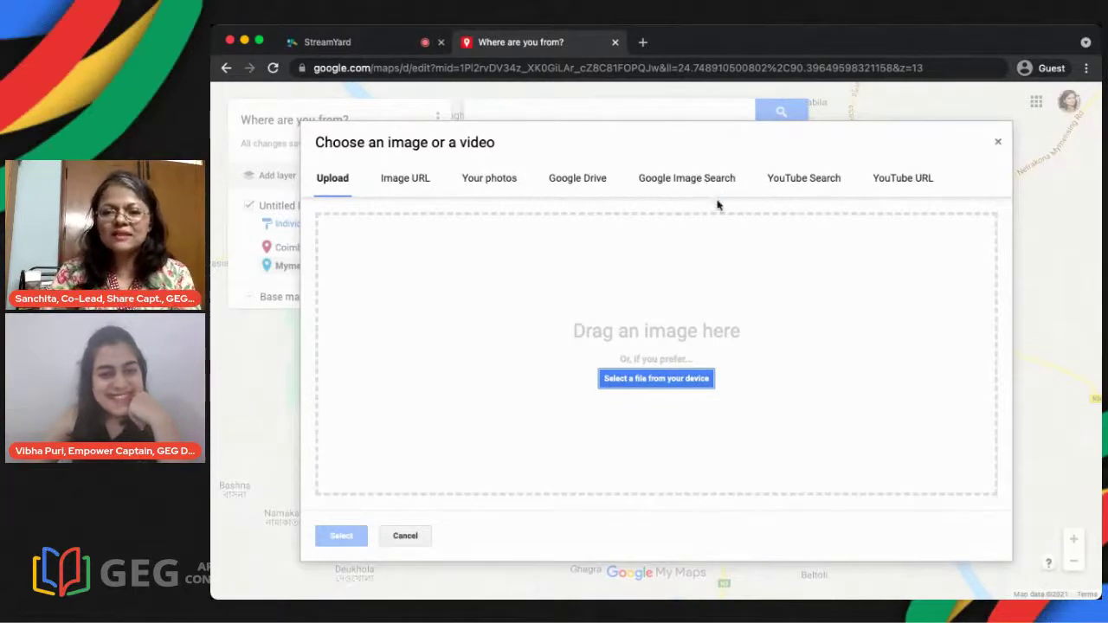
left_click(694, 181)
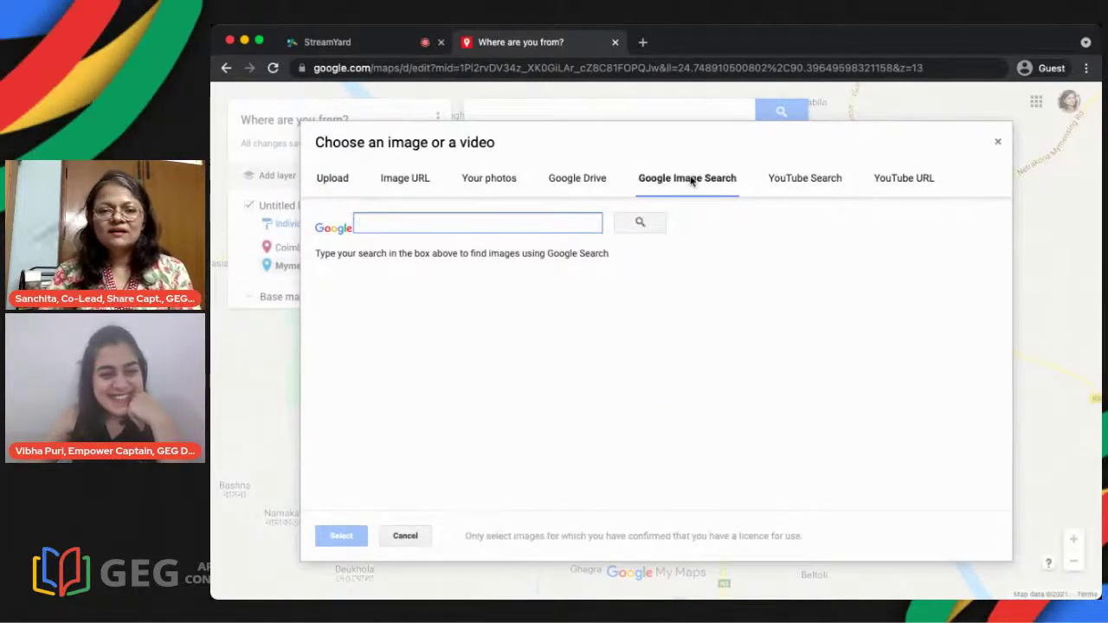
type("mymensingh")
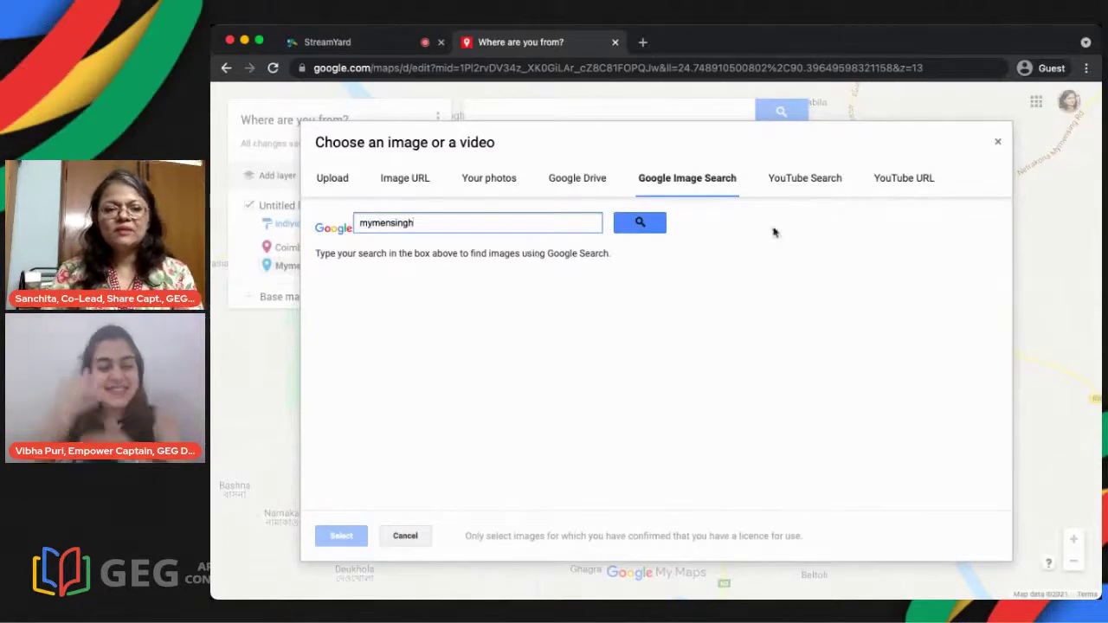
left_click(640, 223)
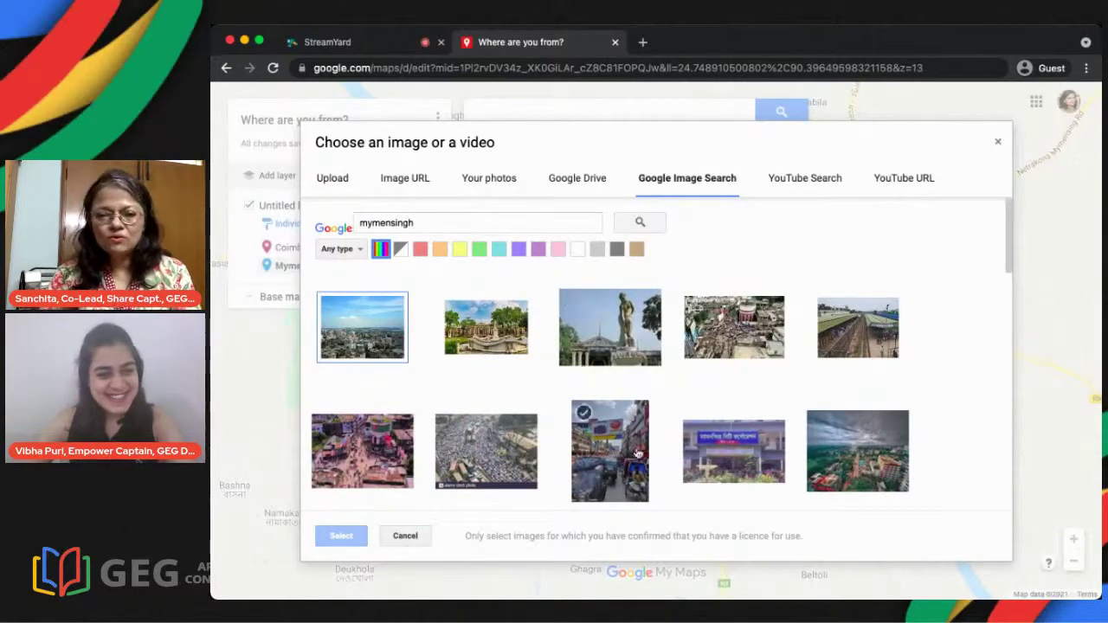
Step: Add the Google Images picture of the columned building with a curved path and lawn to the Mymensingh marker
scroll(930, 412, "down", 2)
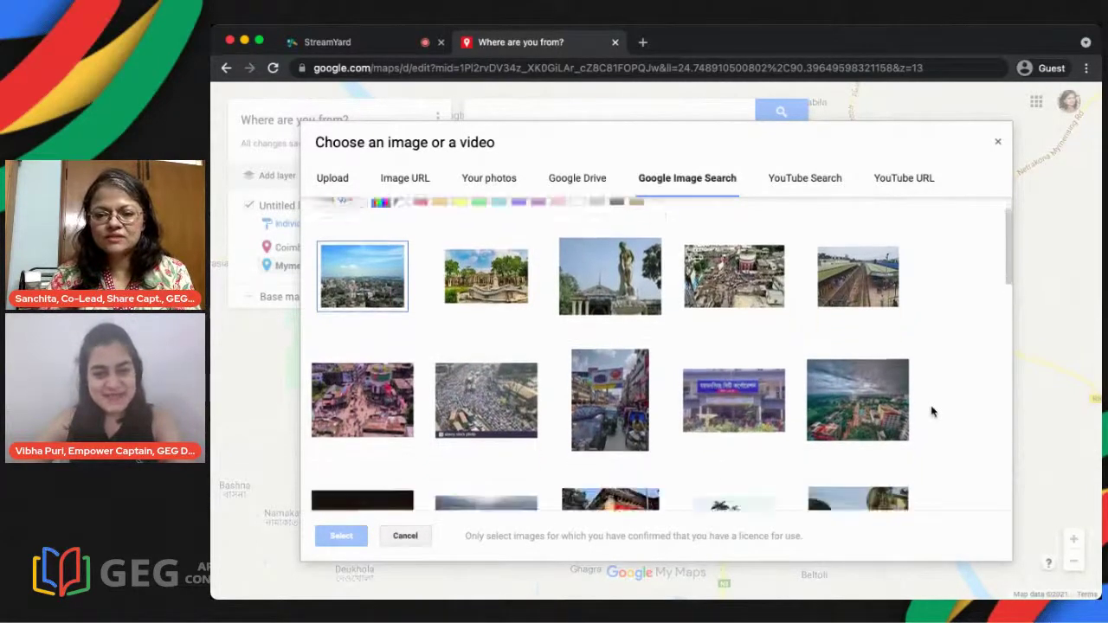
scroll(932, 411, "down", 5)
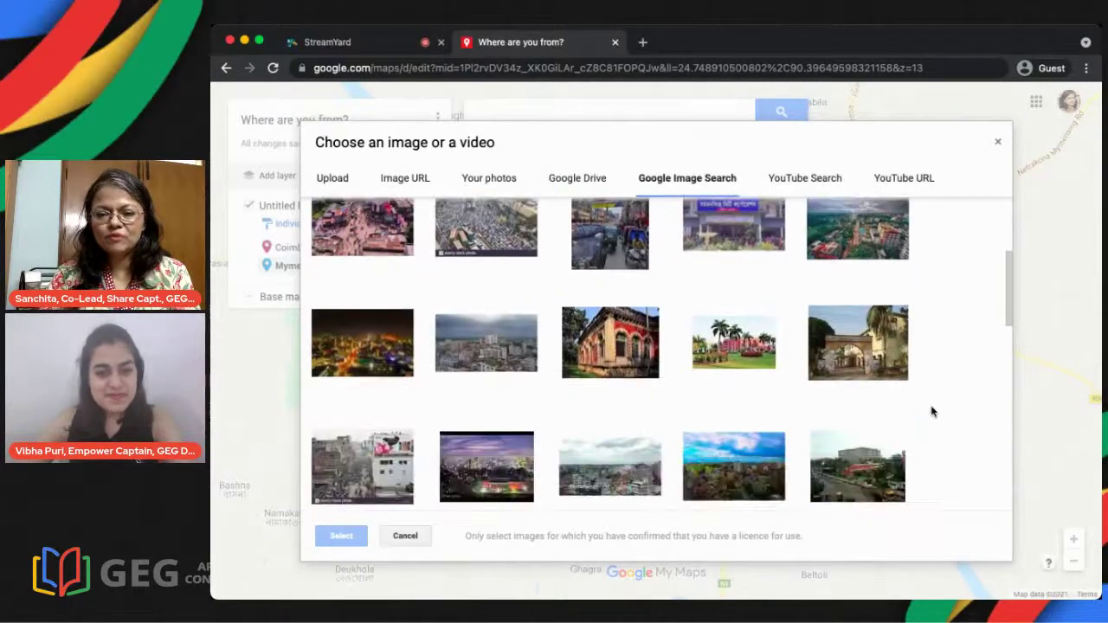
scroll(932, 411, "down", 6)
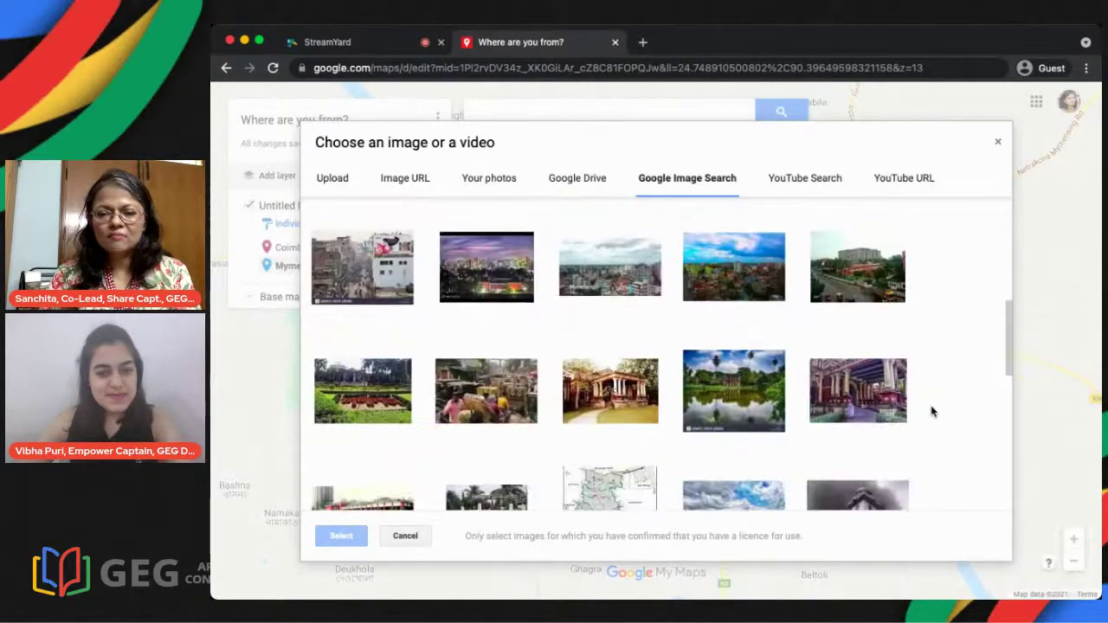
left_click(612, 412)
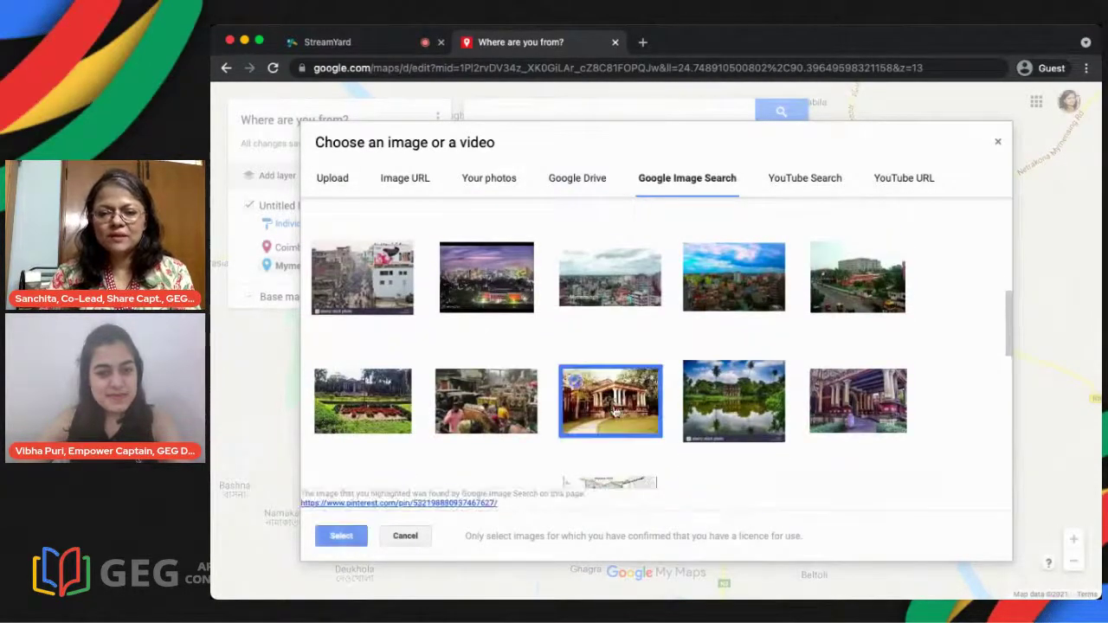
left_click(341, 536)
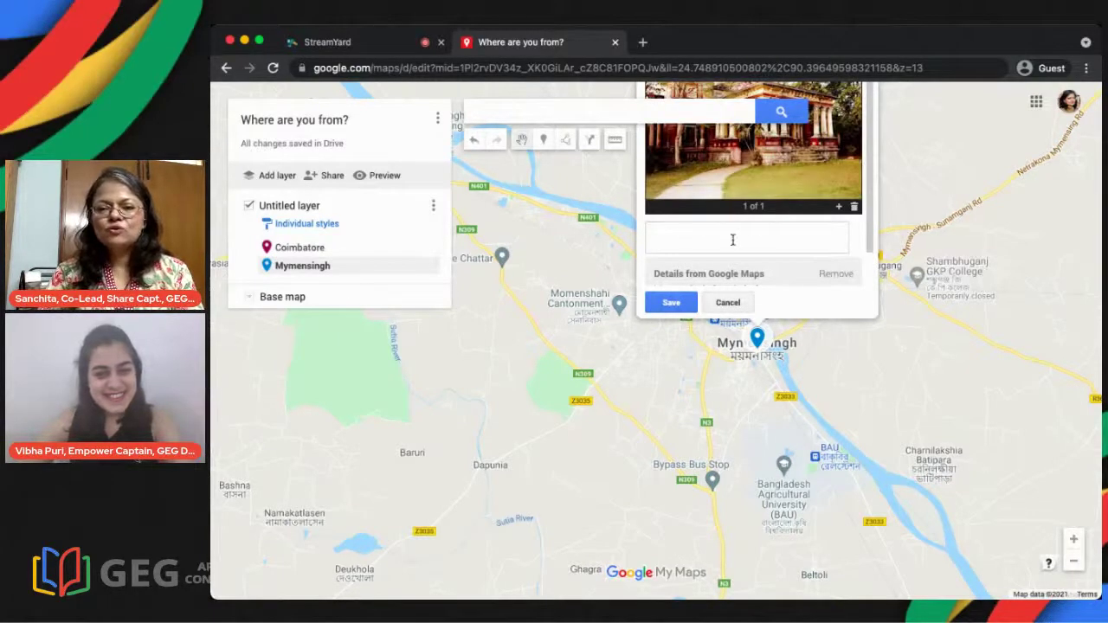
Step: Enter the contributor's first name as the Mymensingh marker's description, save it and close its card
left_click(685, 229)
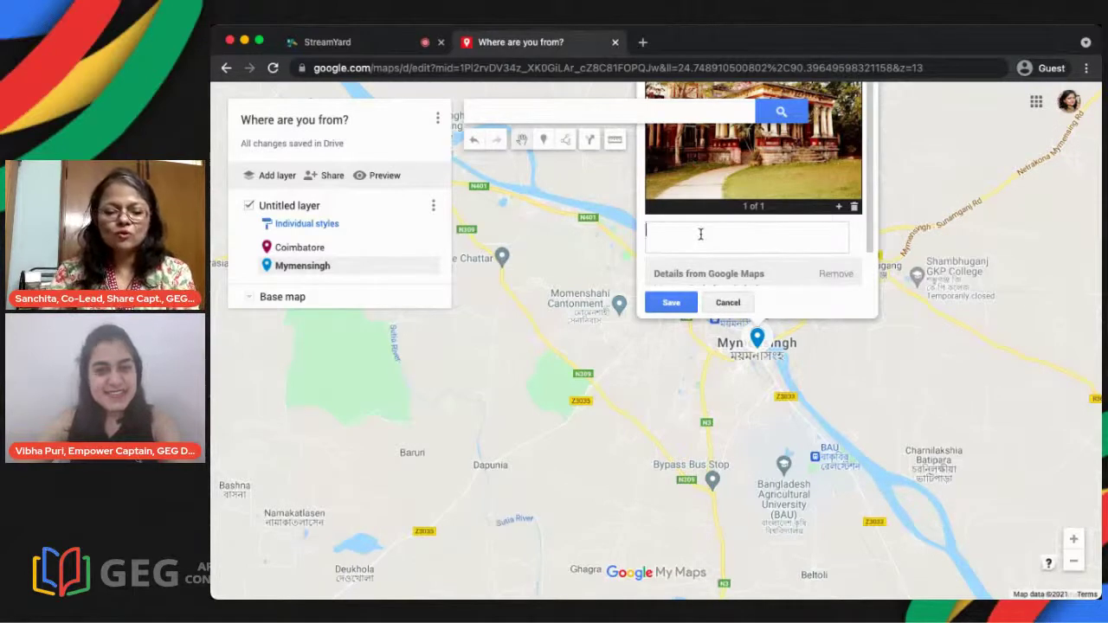
type("Sanchita")
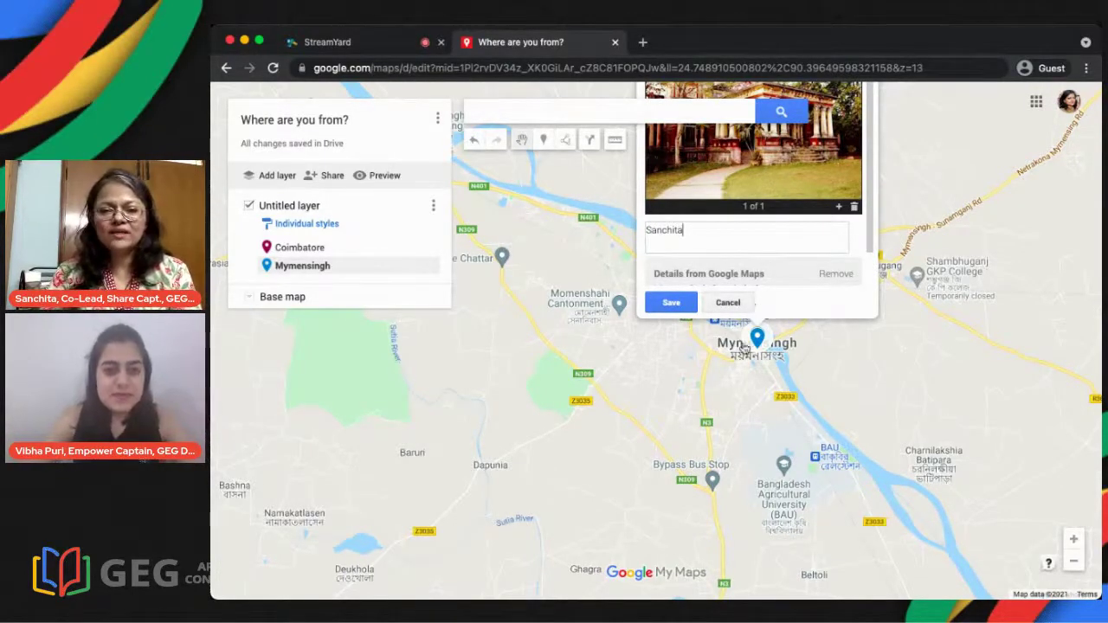
left_click(674, 304)
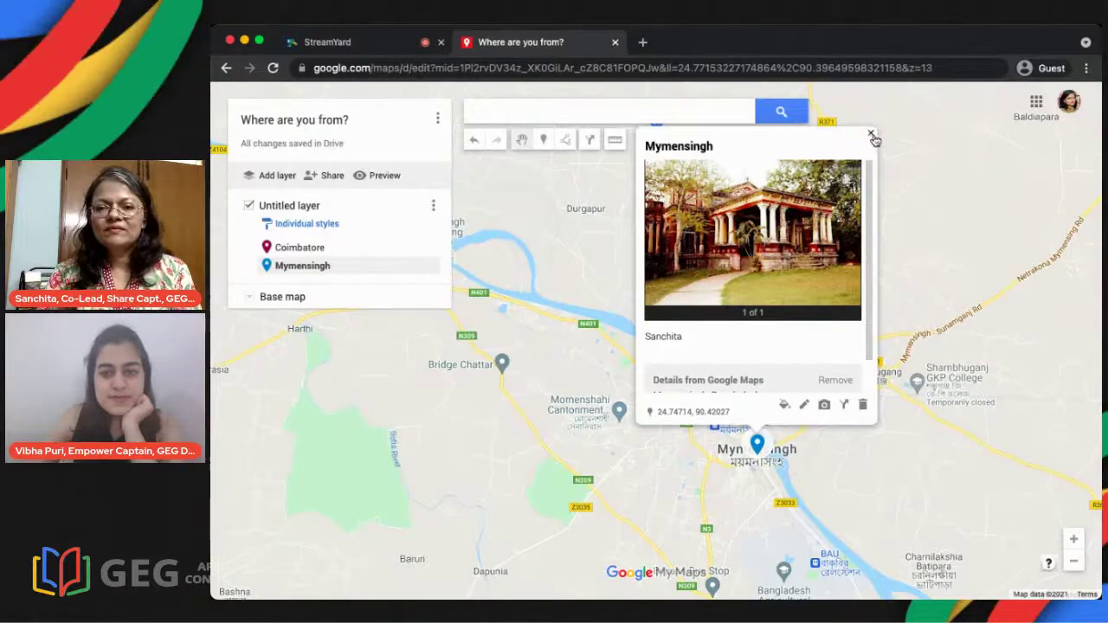
left_click(870, 133)
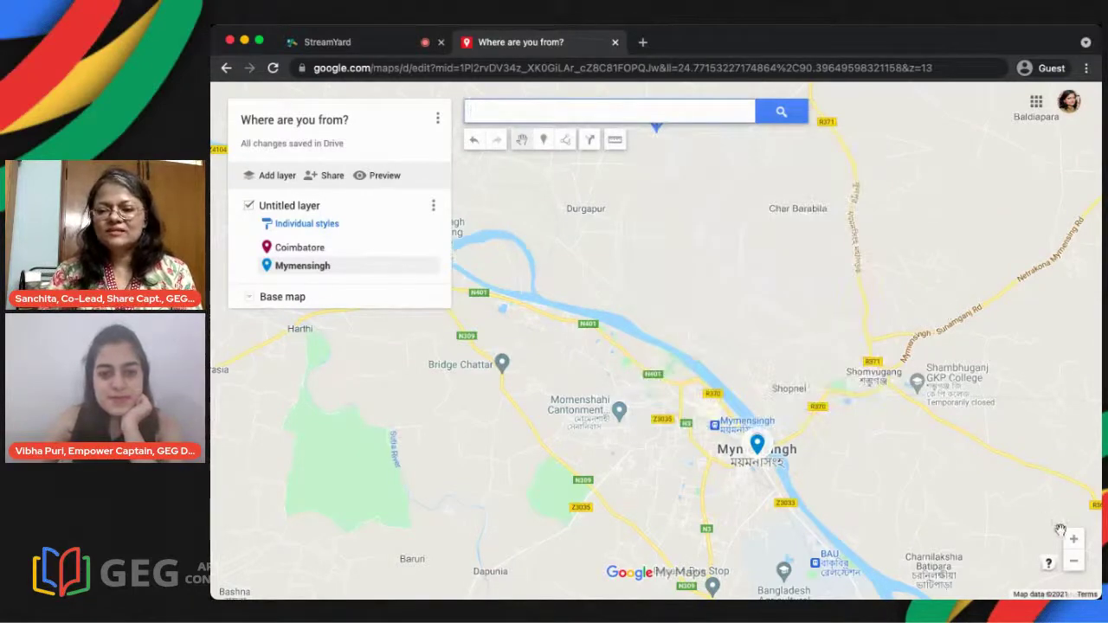
Step: Switch to StreamYard to check the broadcast comments for the shared map link, then return to the map
left_click(1074, 561)
left_click(1074, 561)
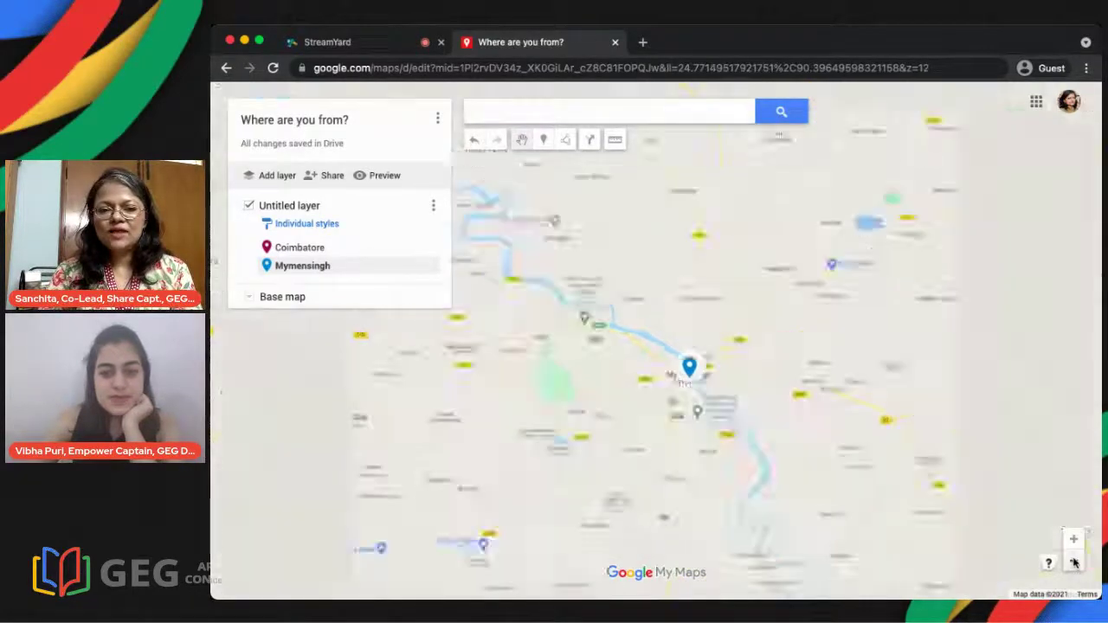
left_click(1073, 561)
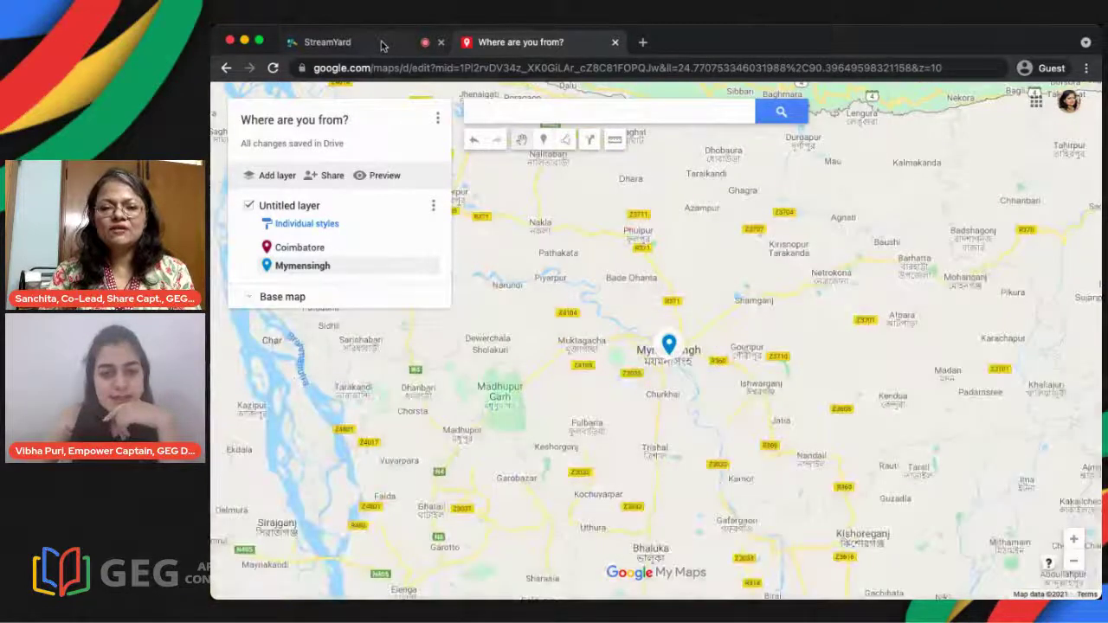
left_click(383, 44)
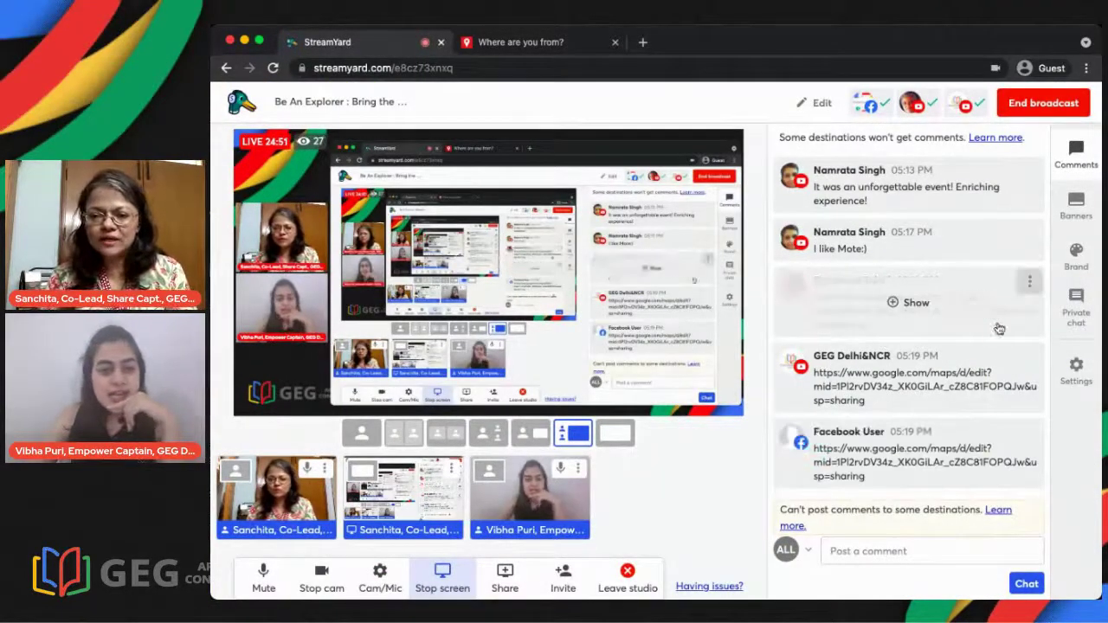
mouse_move(986, 425)
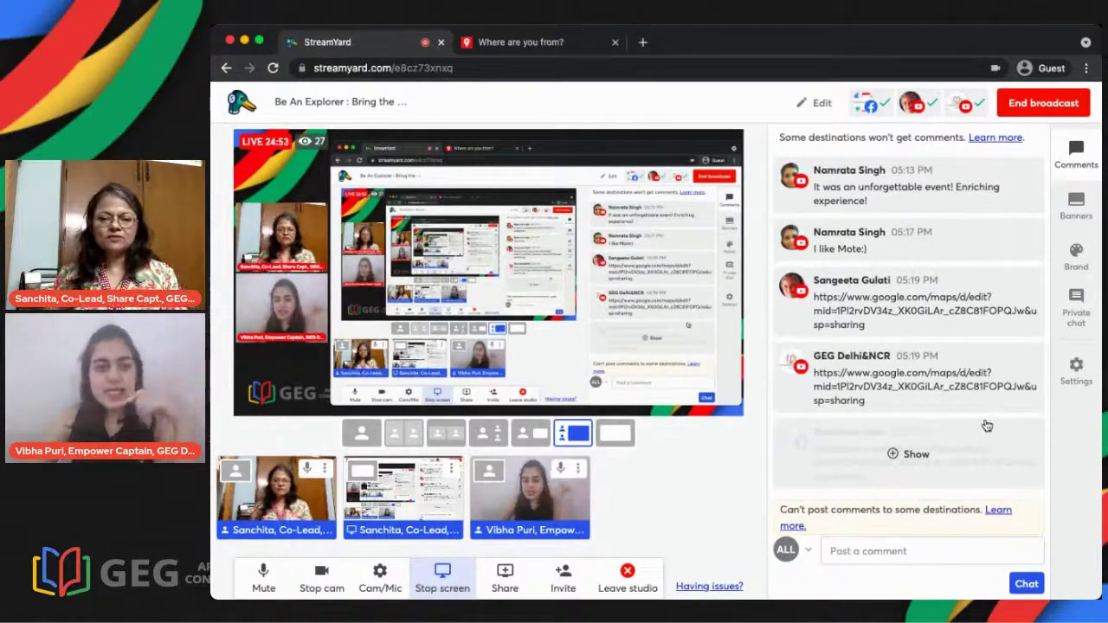
mouse_move(381, 491)
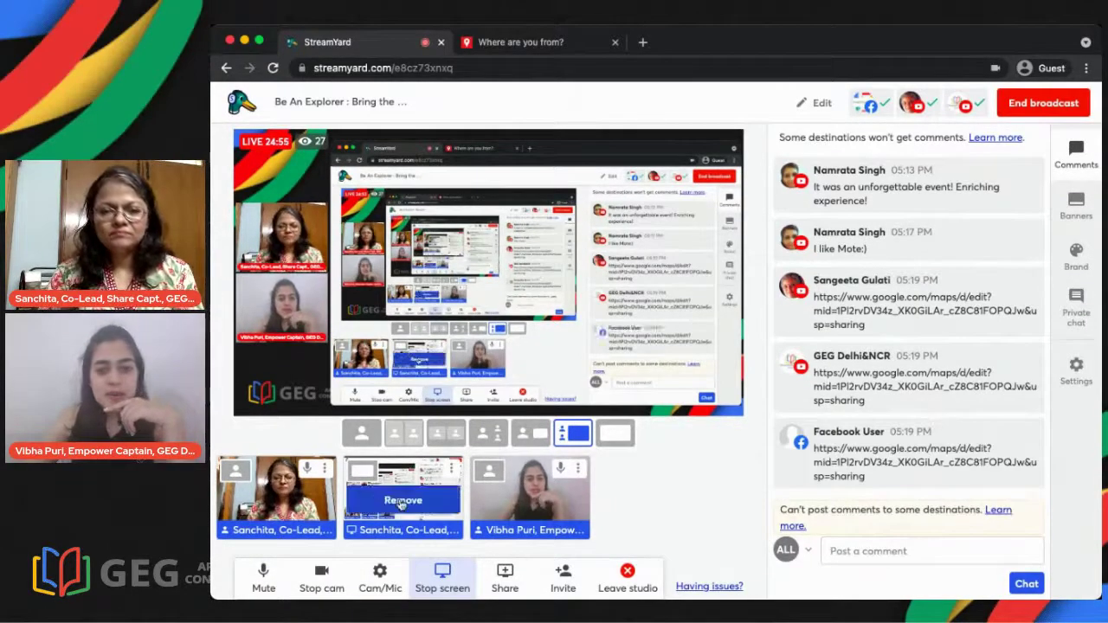
left_click(519, 43)
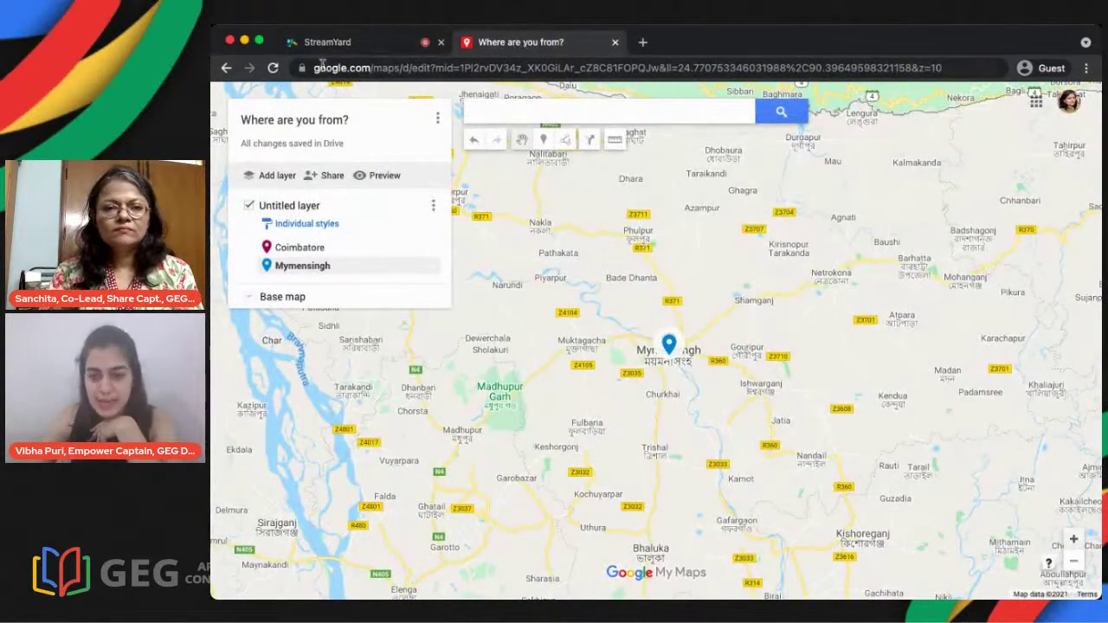
Step: Reload the shared map and examine which places collaborators have added across South Asia
left_click(273, 69)
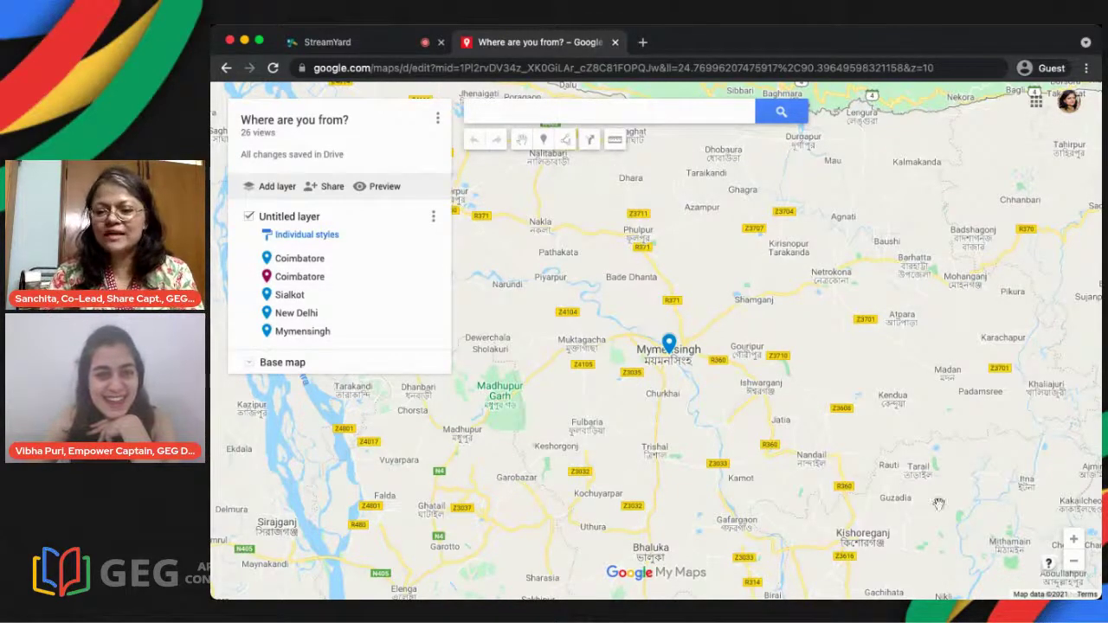
left_click(1073, 563)
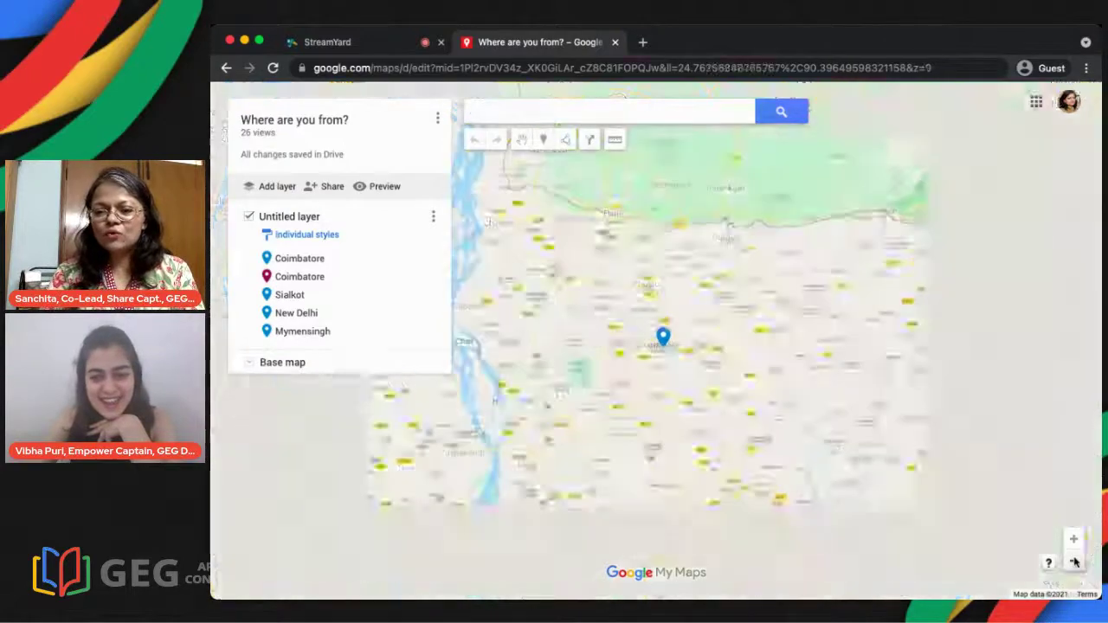
left_click(1073, 562)
left_click(1074, 563)
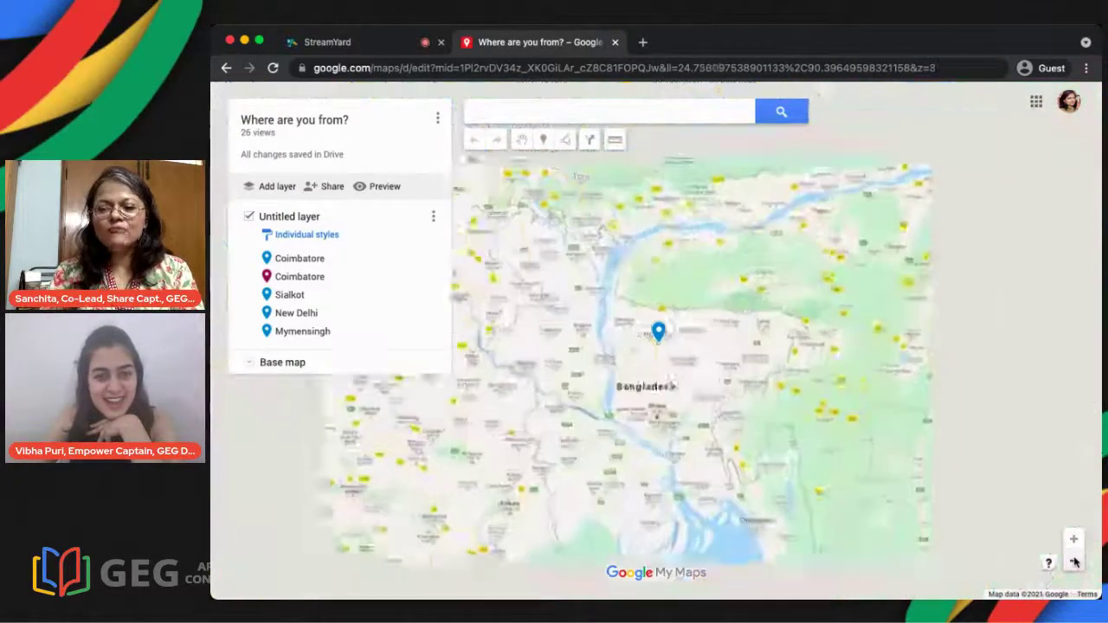
left_click(1074, 562)
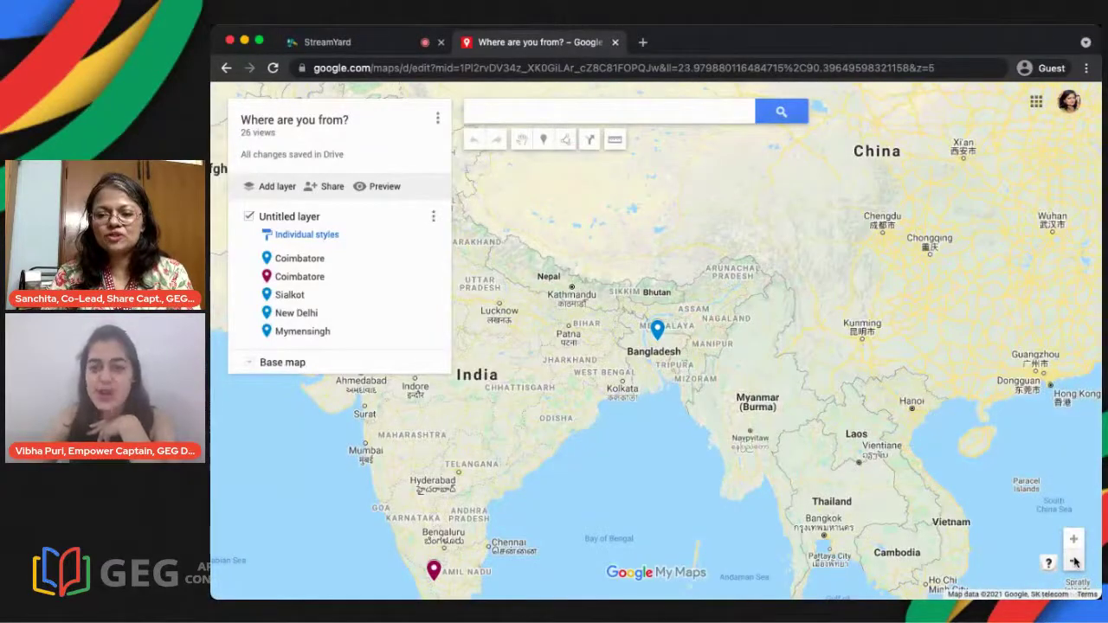
left_click(1074, 563)
left_click(1074, 562)
left_click_drag(664, 442, 728, 451)
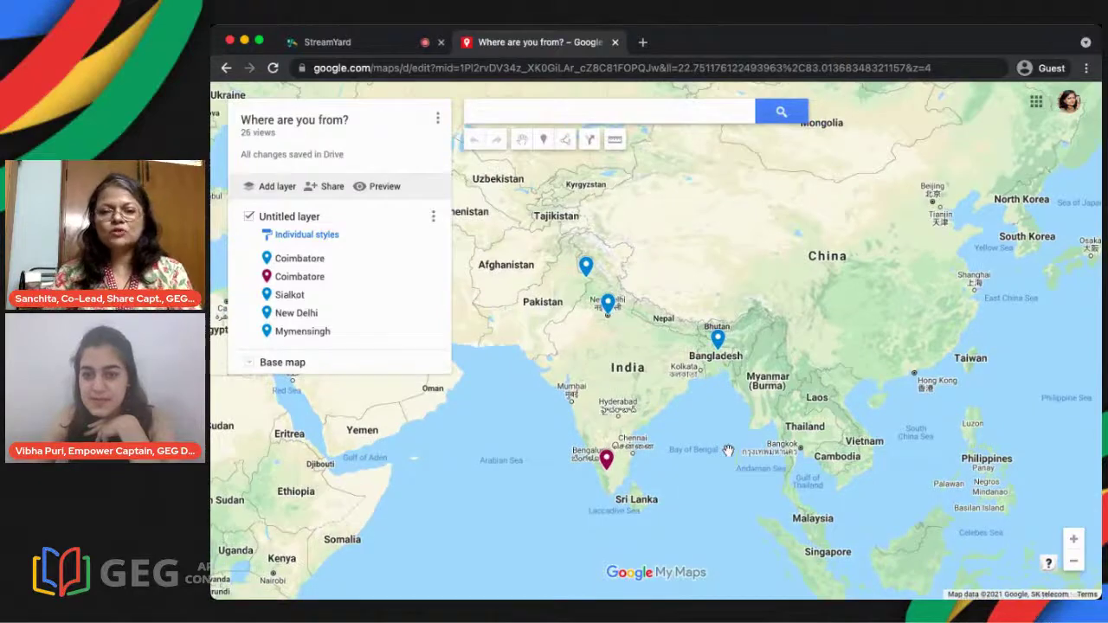
Step: Review the details of the Sialkot, New Delhi and blue Coimbatore markers, and close the last card
left_click(586, 266)
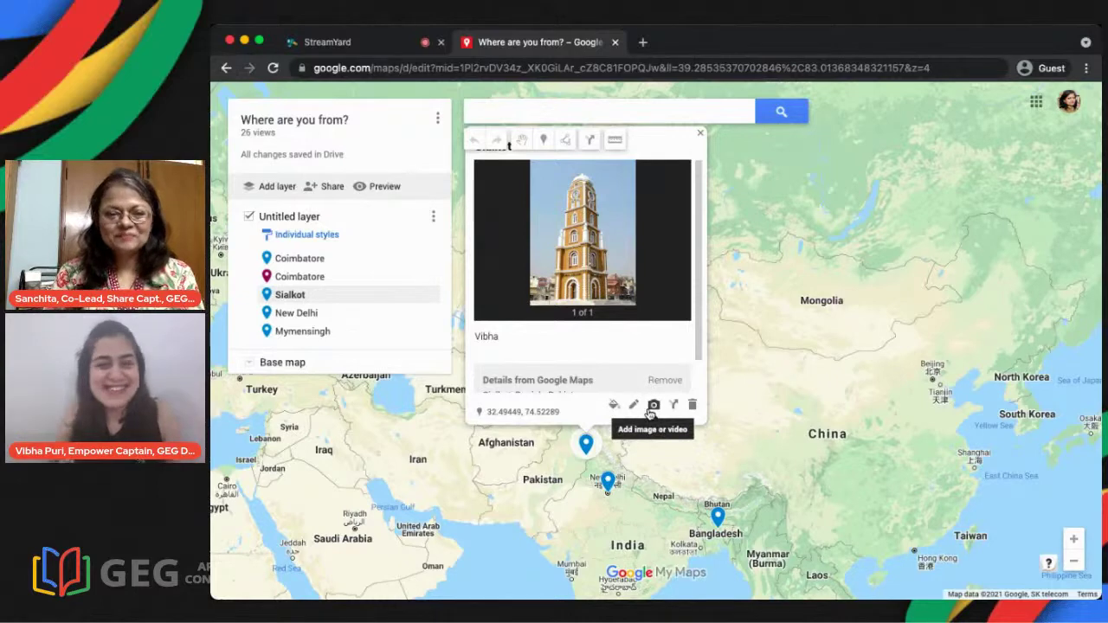
left_click(604, 482)
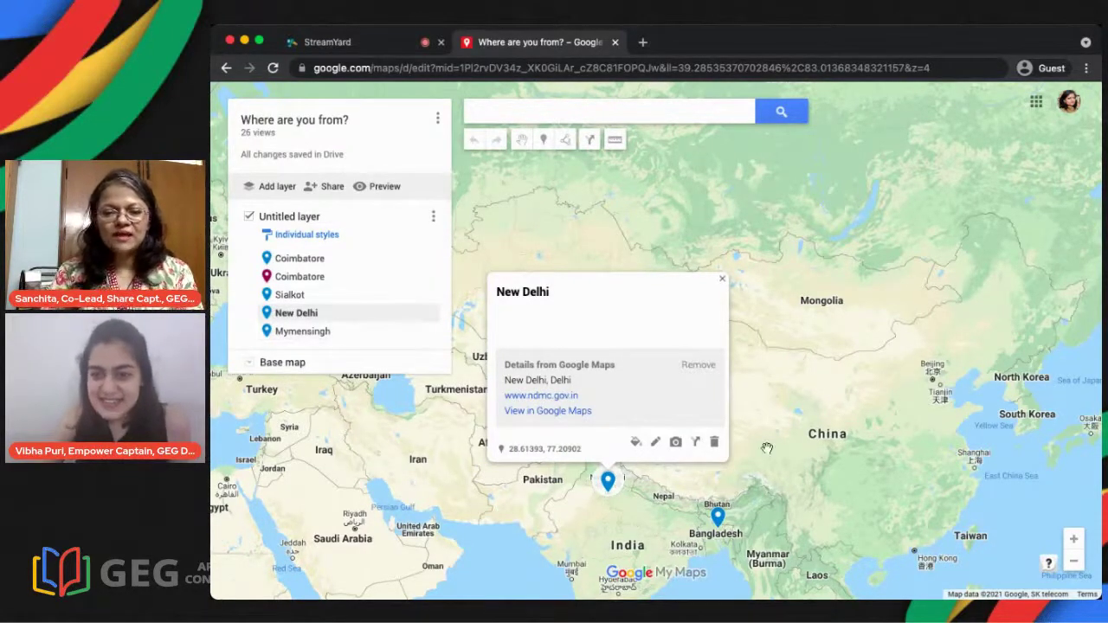
scroll(767, 448, "down", 2)
left_click(295, 258)
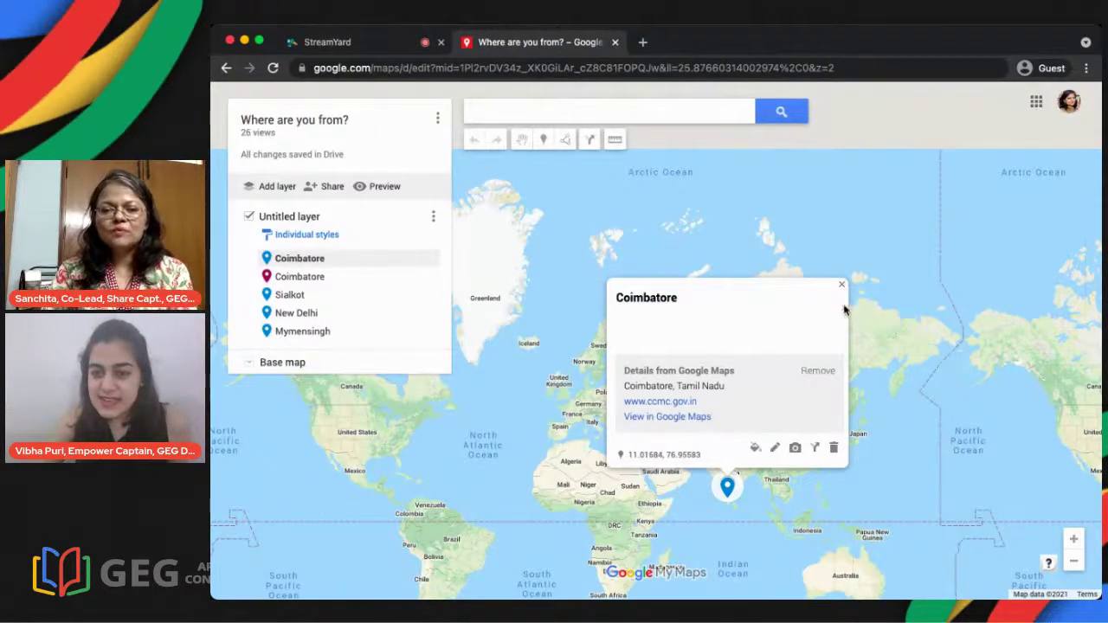
left_click(808, 253)
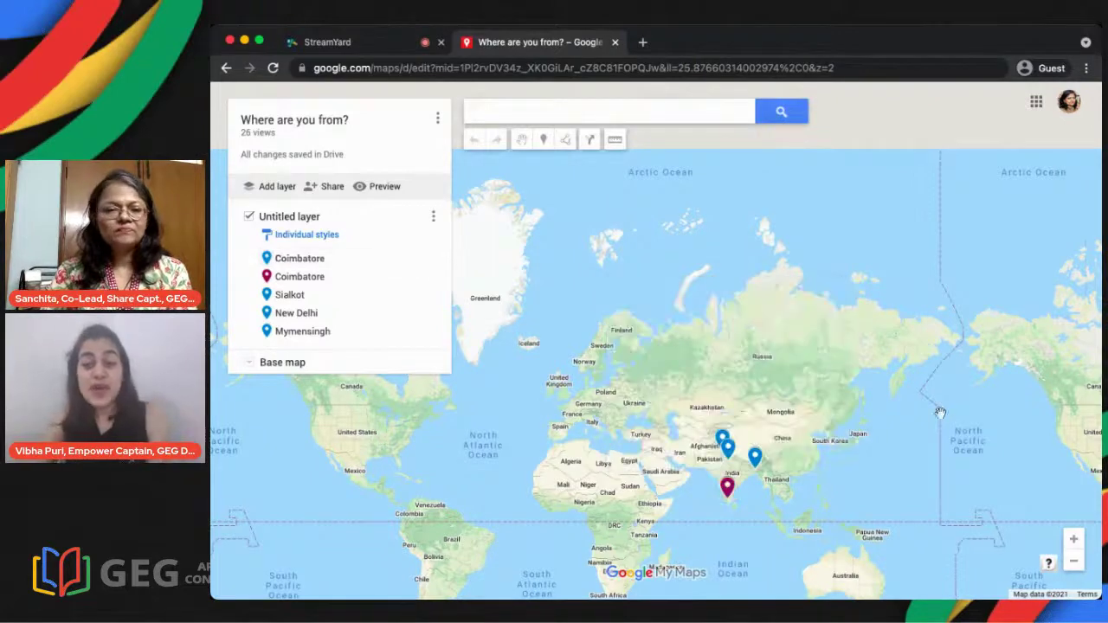
Step: Reload the map again to check for new contributions and inspect the markers around India and Bangladesh
left_click(273, 68)
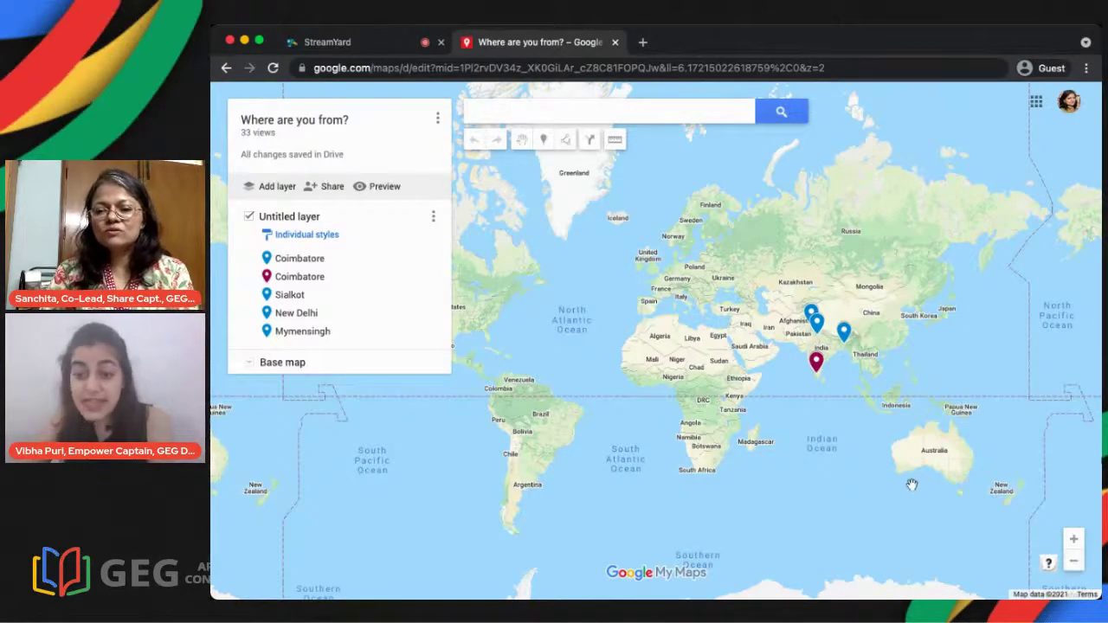
left_click(1073, 540)
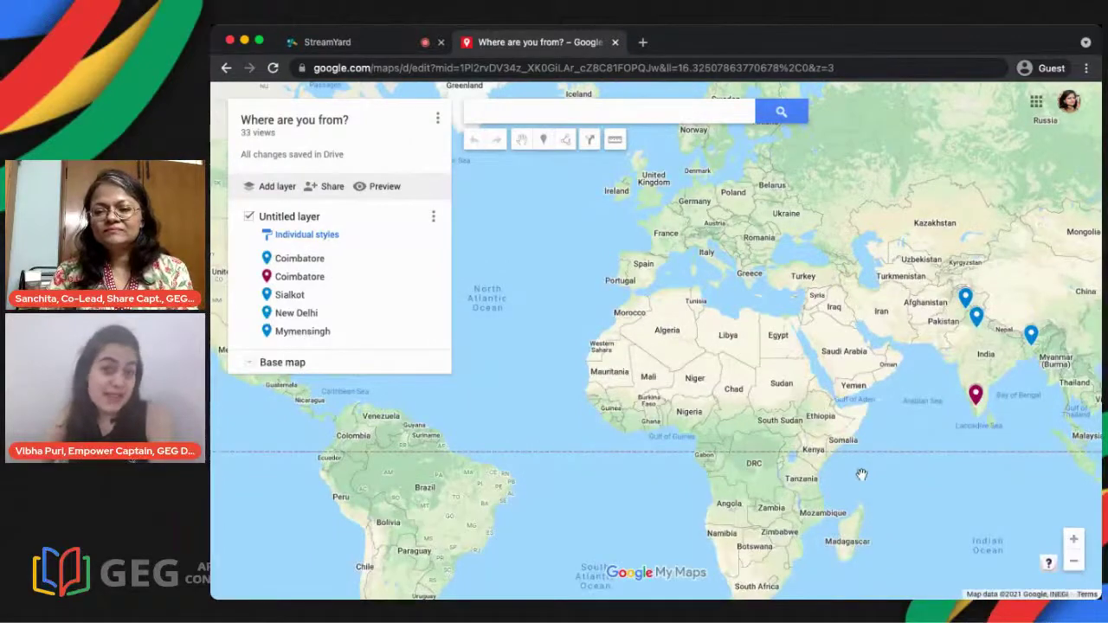
left_click_drag(862, 475, 586, 465)
left_click(1079, 540)
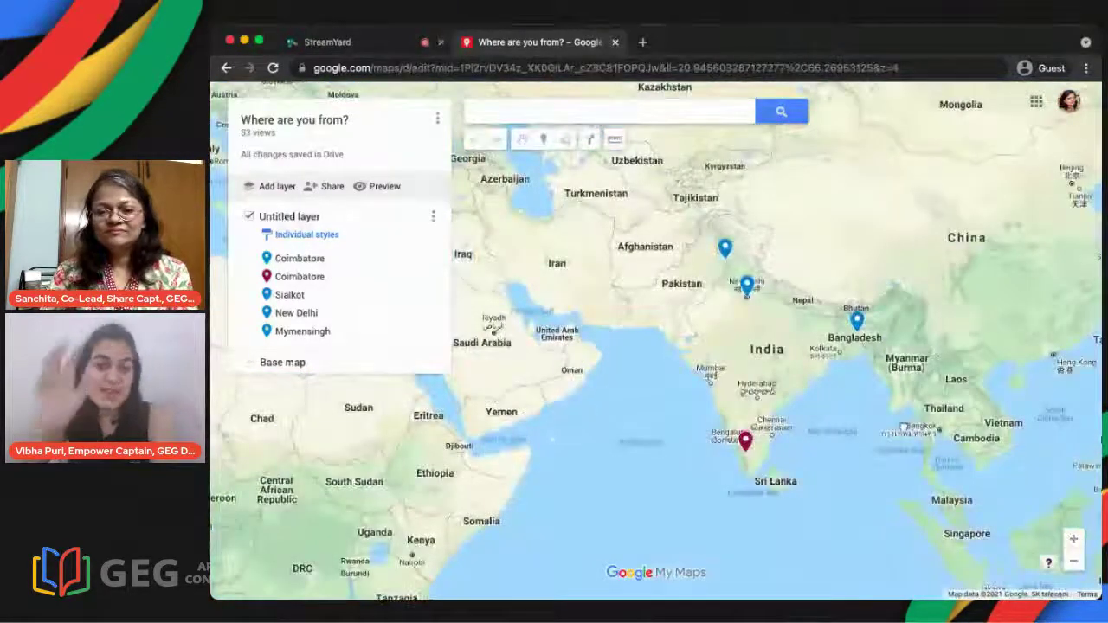
left_click_drag(918, 428, 809, 448)
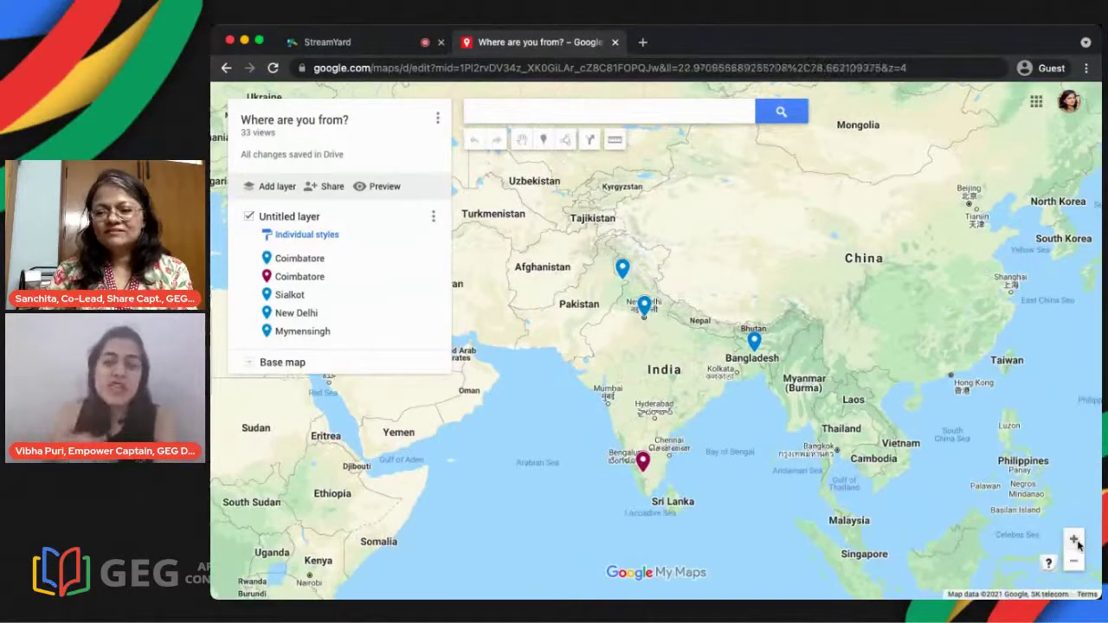
left_click(1074, 539)
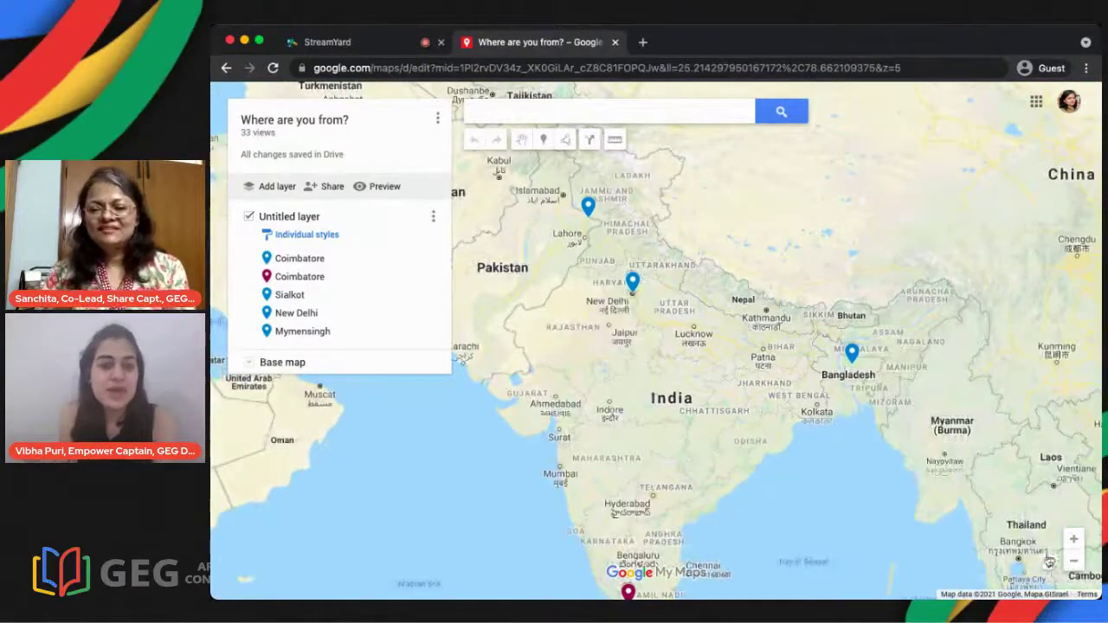
left_click(1075, 562)
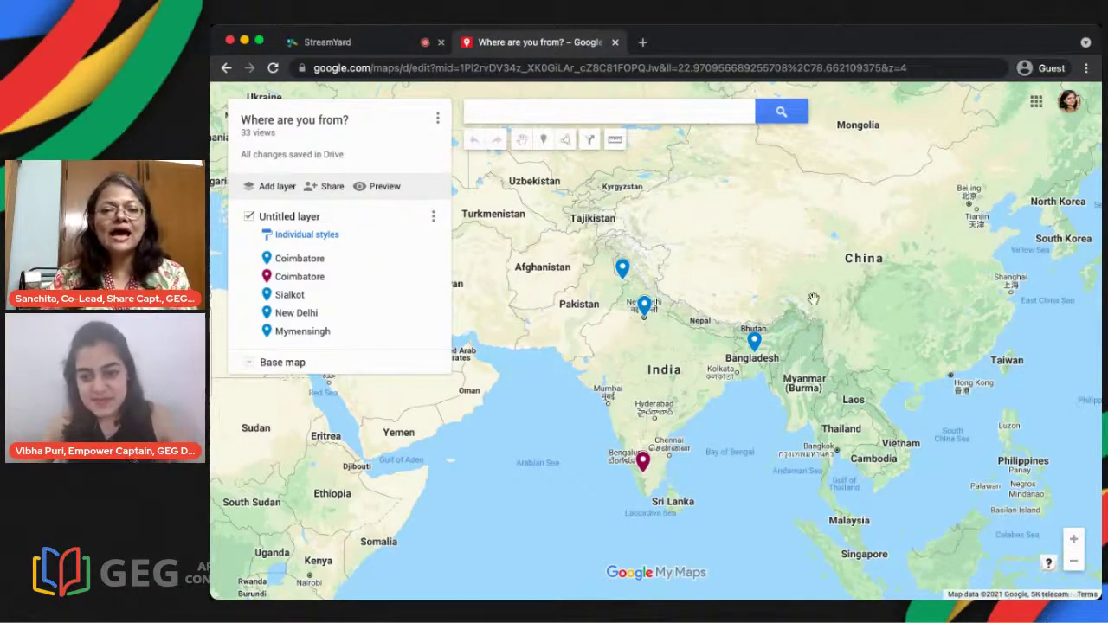
Step: Open the Mymensingh marker's image and video picker and search YouTube for "mymensingh history"
left_click(755, 343)
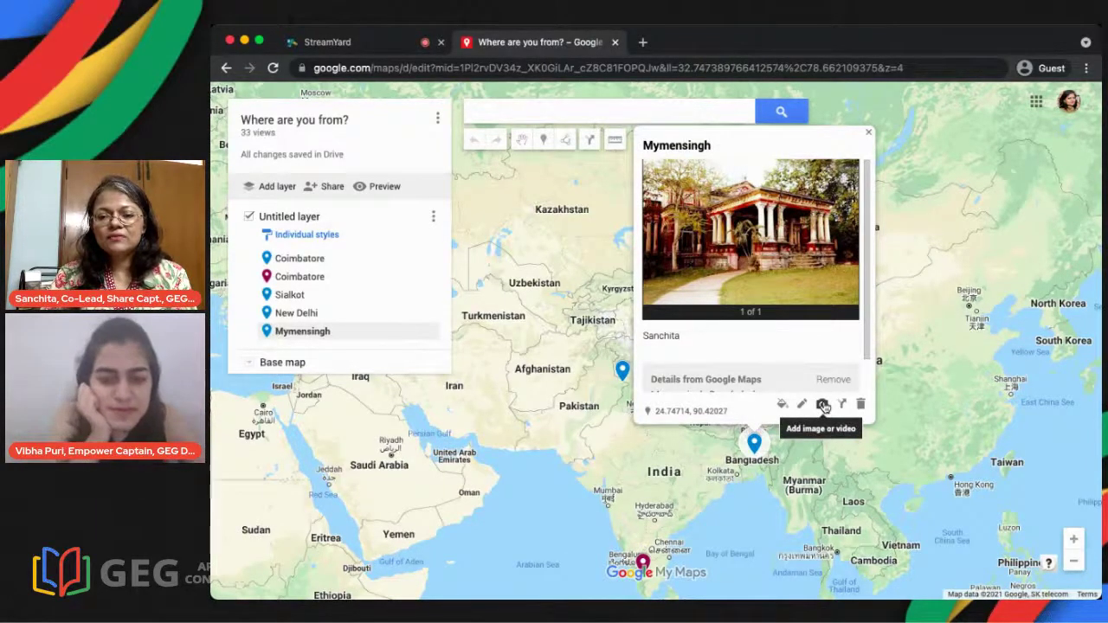
left_click(822, 405)
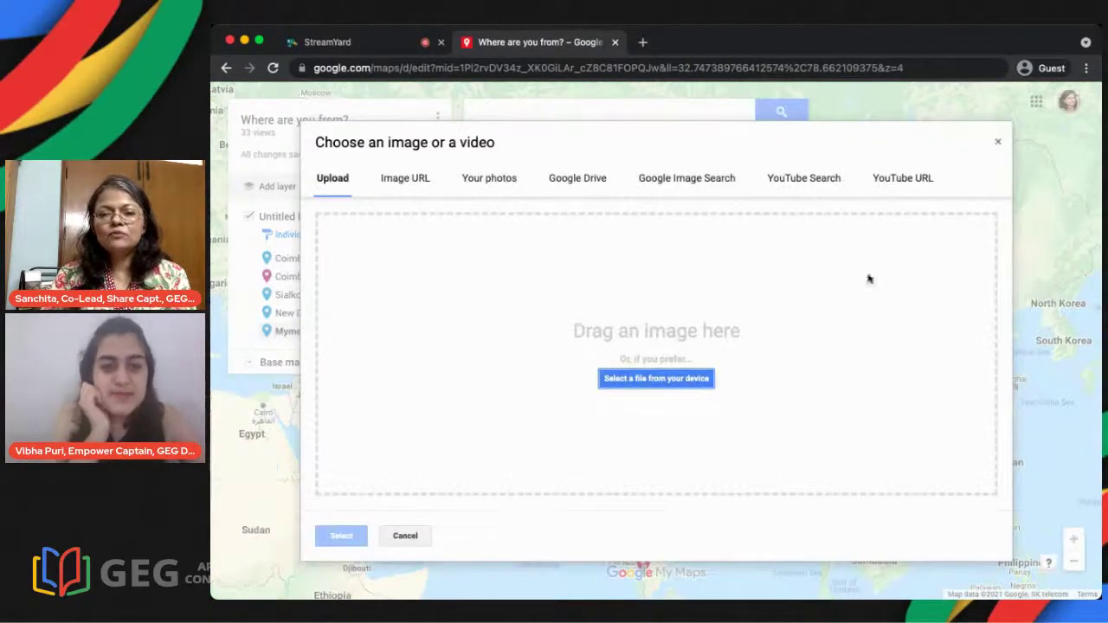
left_click(829, 177)
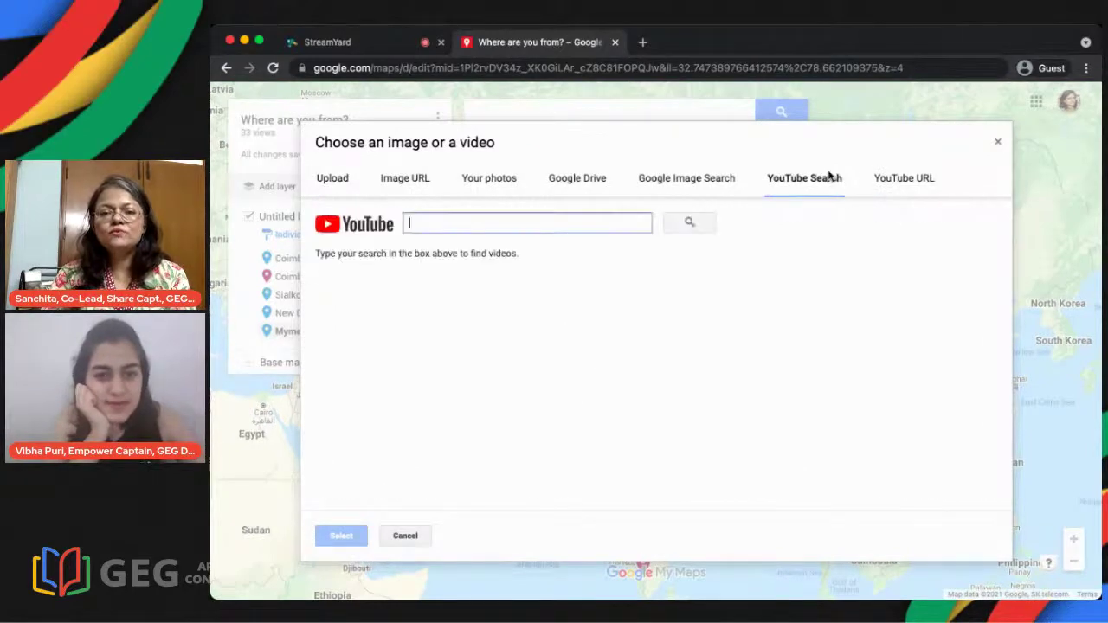
type("mym")
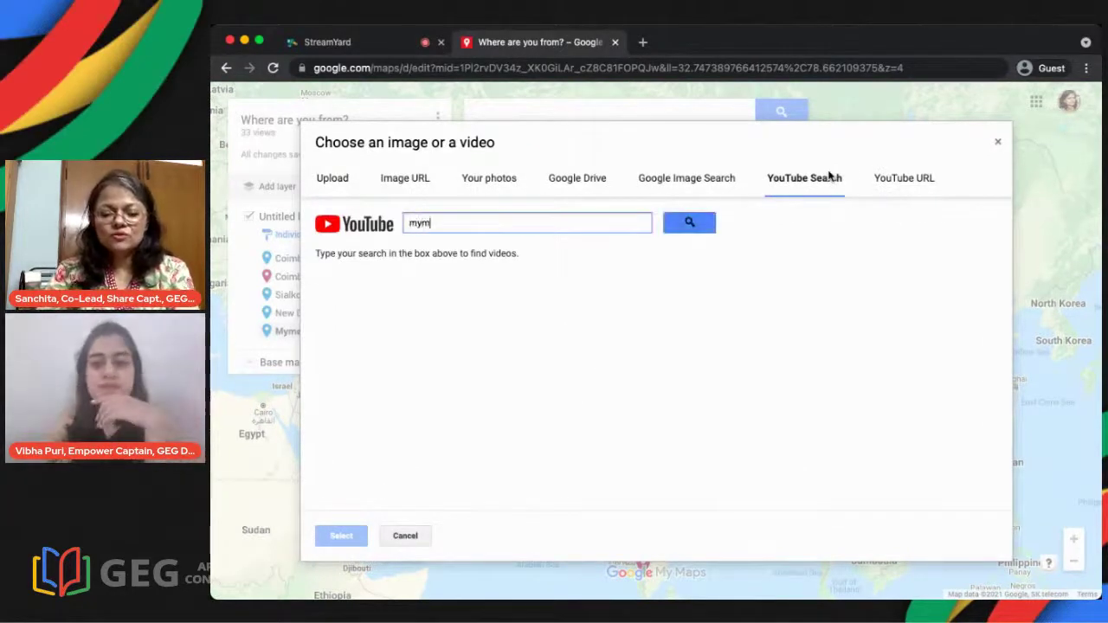
type("ensin")
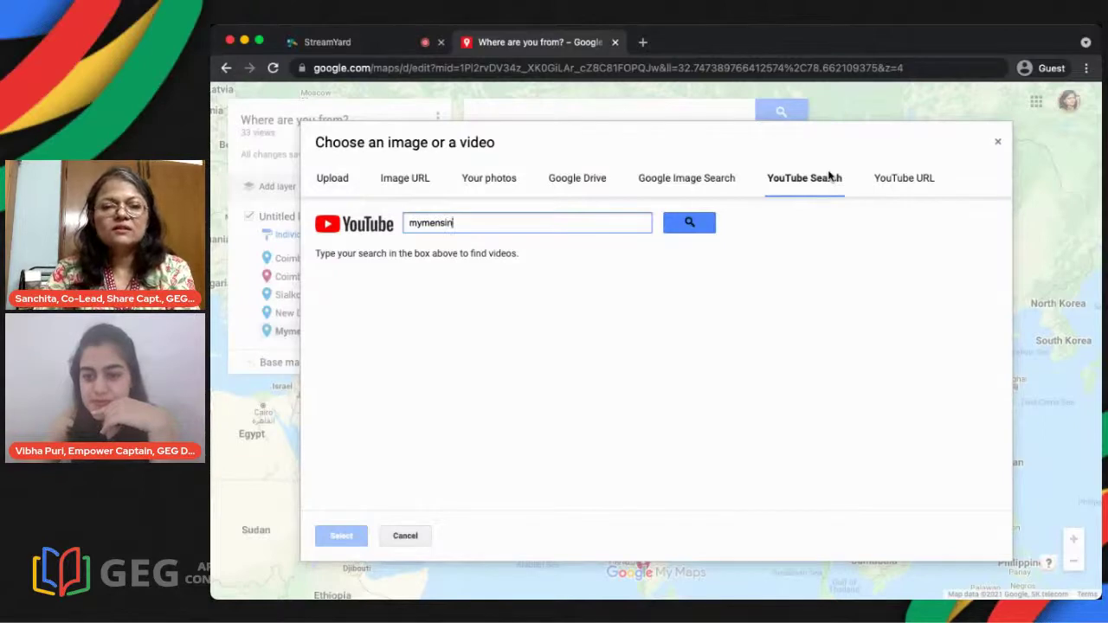
type("gh history")
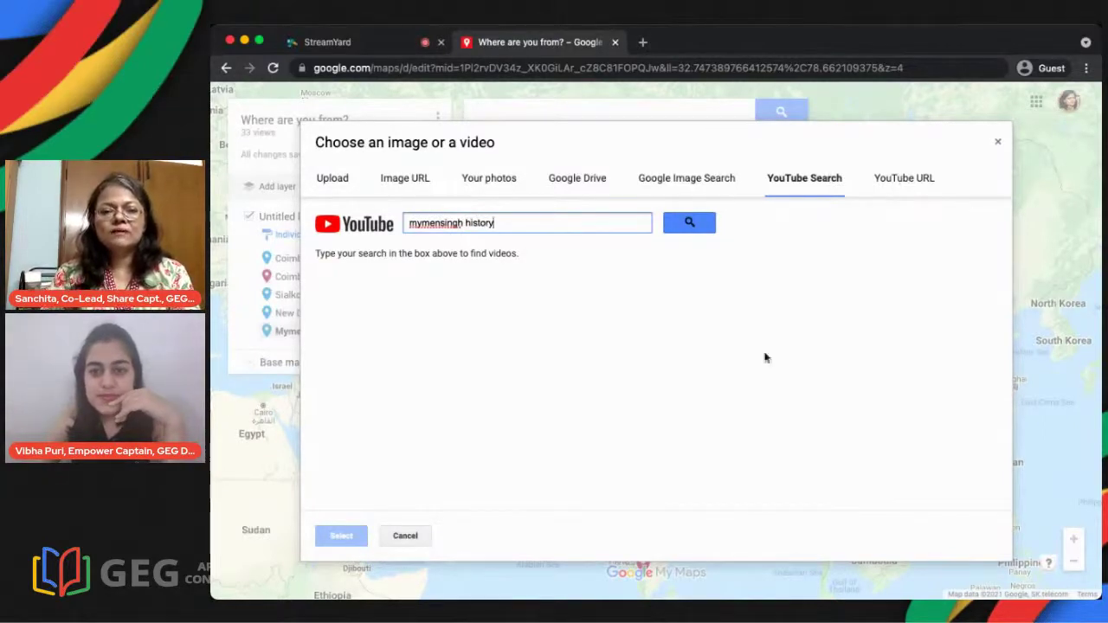
left_click(693, 223)
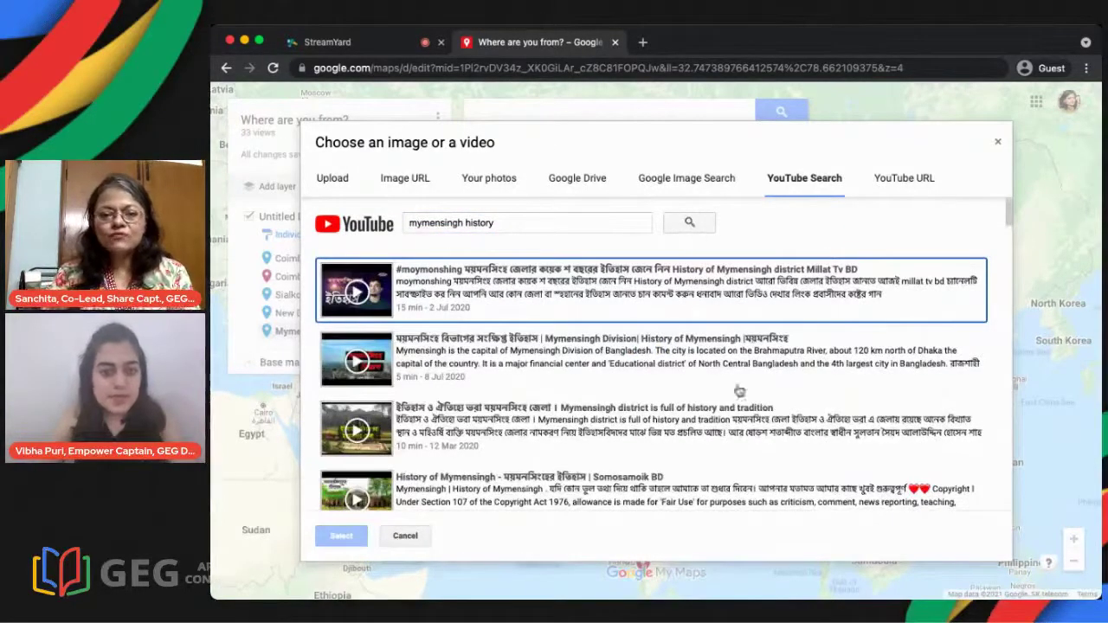
Step: Look through the YouTube results and add the "Mymensingh Division| History of Mymensingh" video to the Mymensingh marker
scroll(766, 431, "down", 1)
scroll(767, 430, "down", 1)
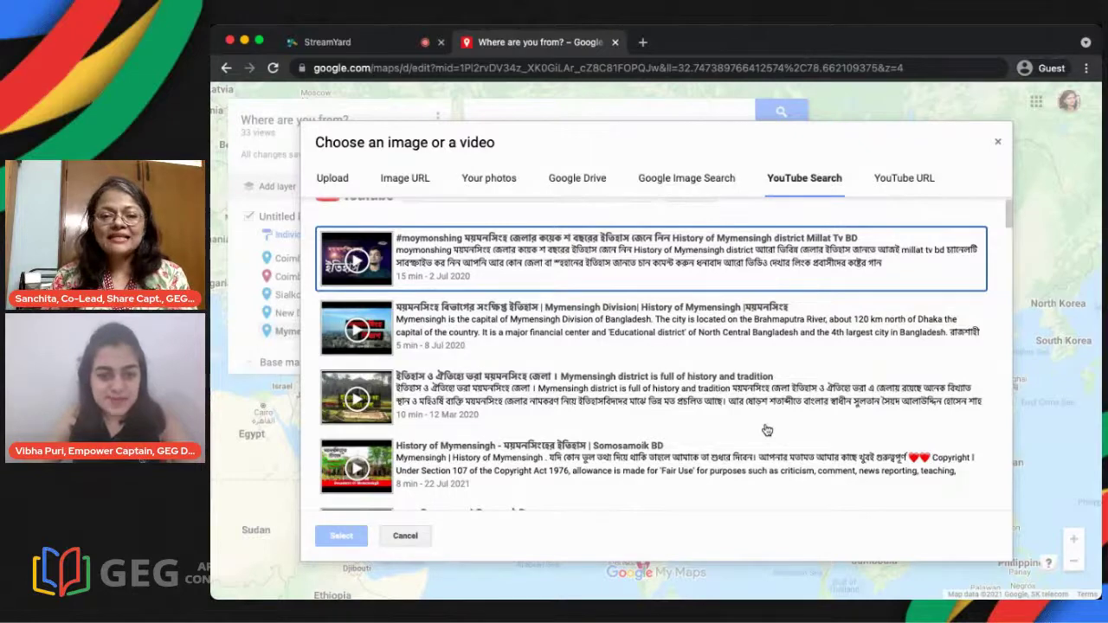
scroll(692, 396, "down", 4)
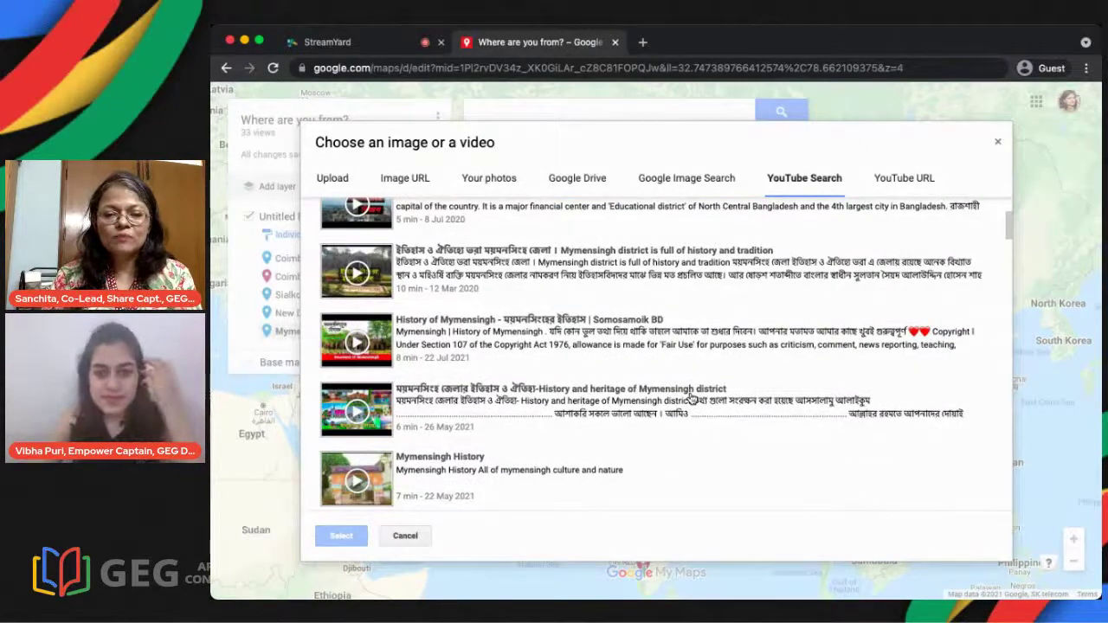
scroll(693, 396, "up", 3)
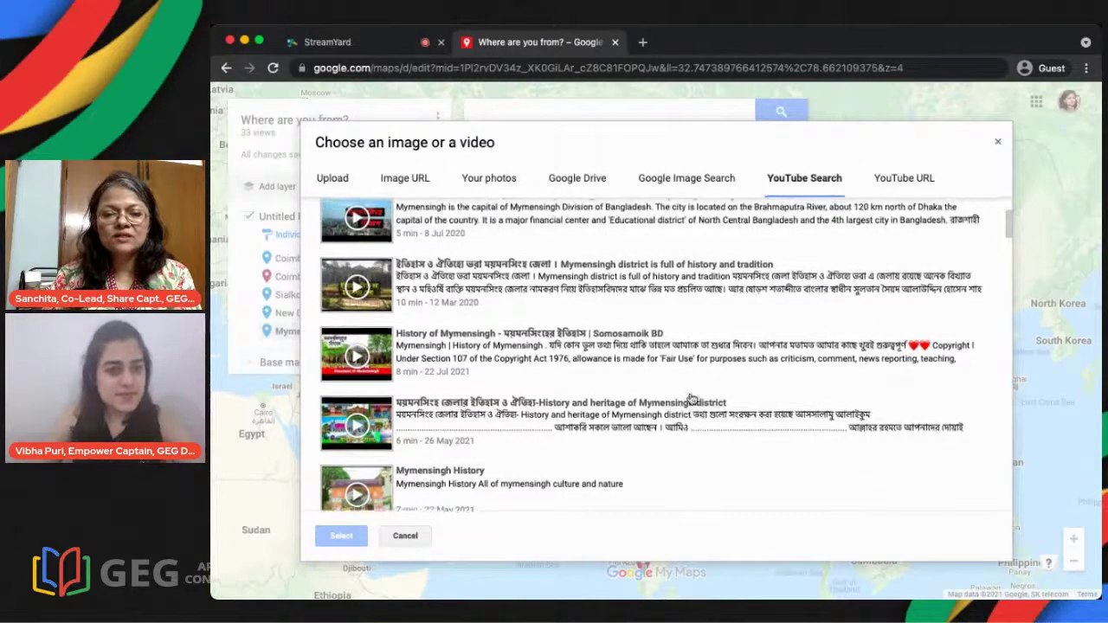
scroll(692, 396, "up", 5)
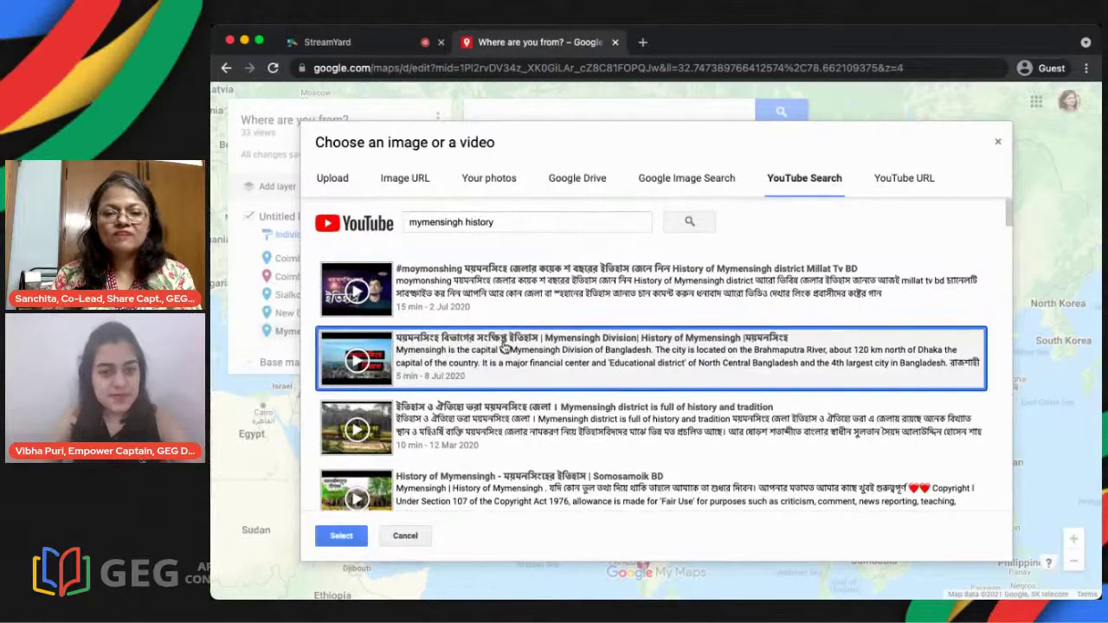
left_click(506, 349)
left_click(342, 536)
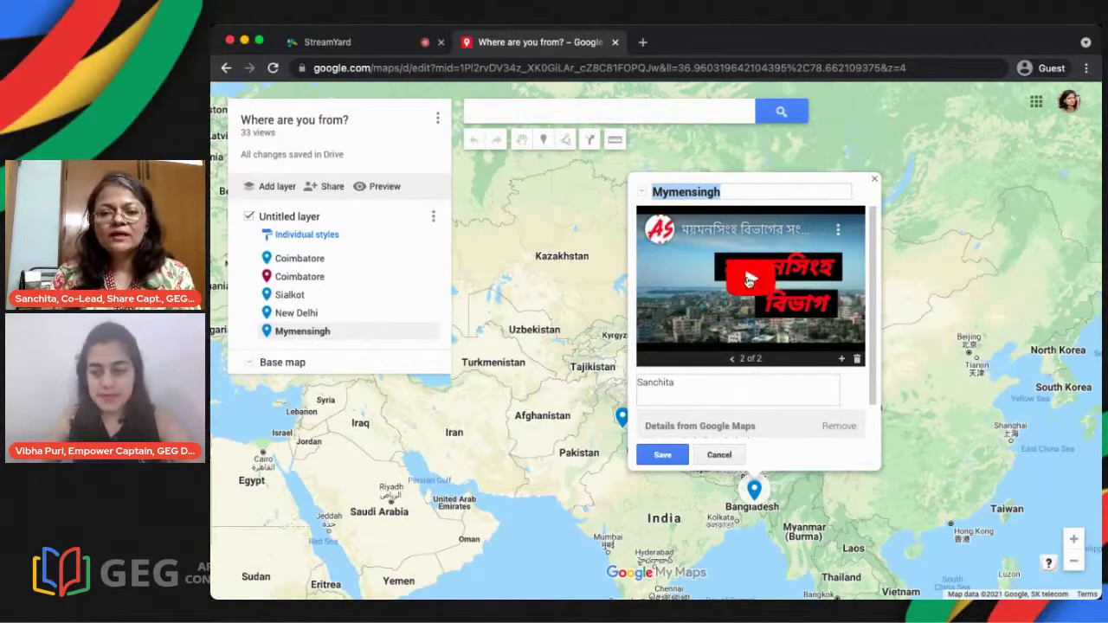
Step: Flip between the picture and the video on the Mymensingh card, then close the card
left_click(731, 364)
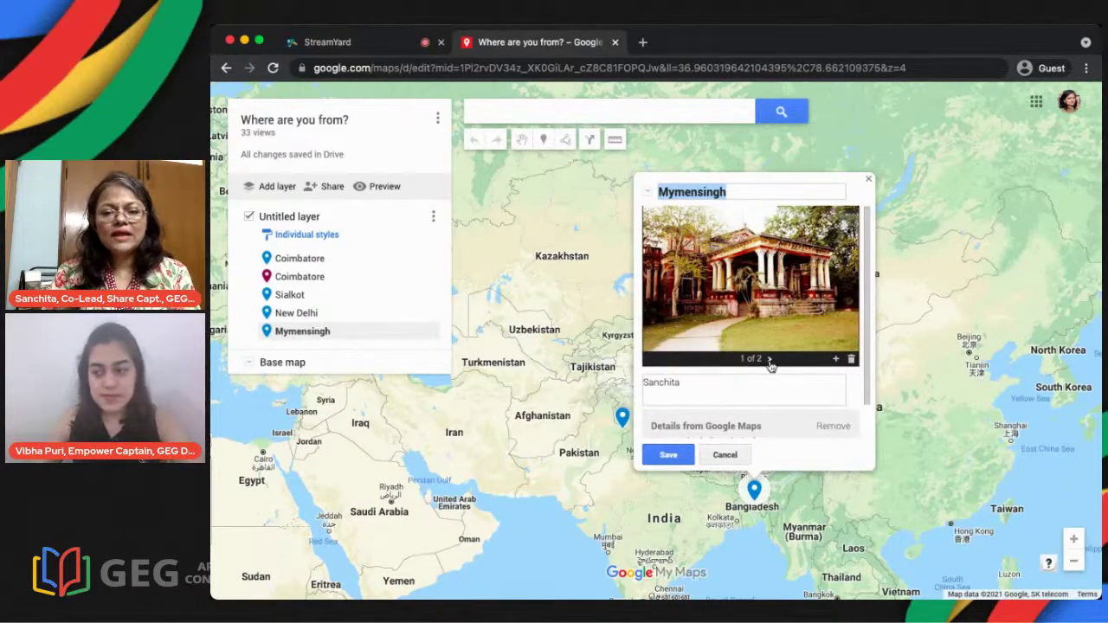
left_click(770, 364)
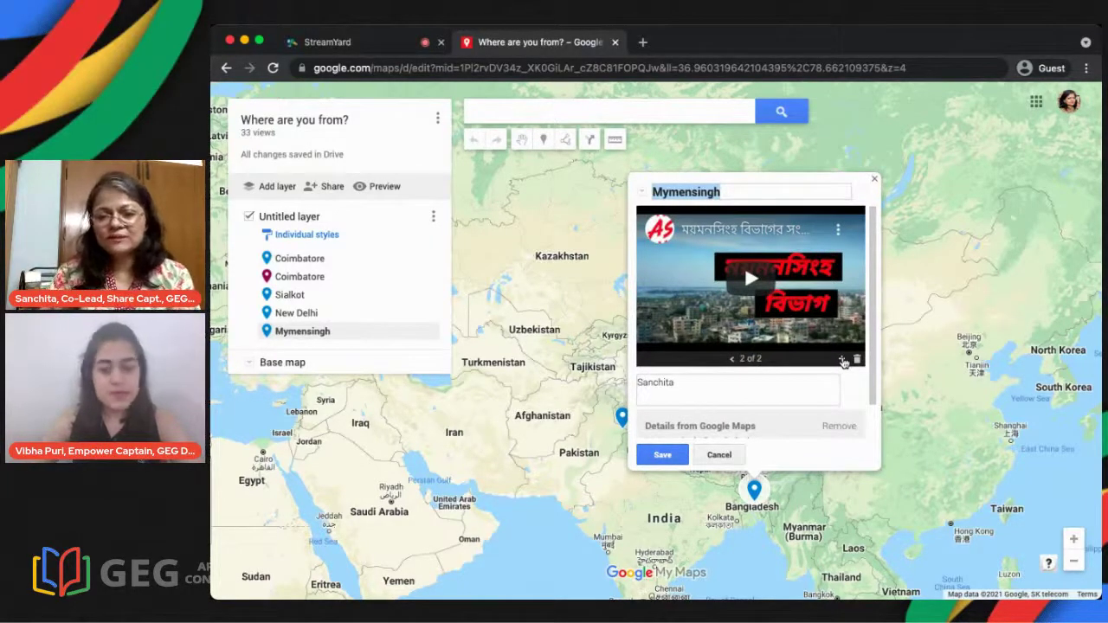
left_click(875, 181)
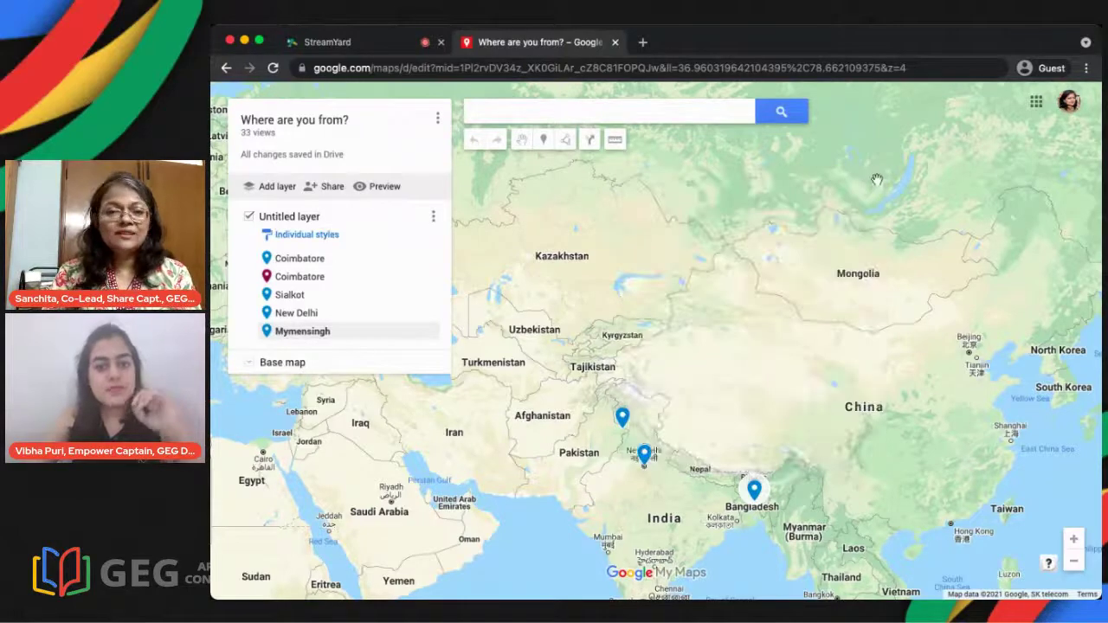
Step: Switch to StreamYard to check the latest broadcast comments, then return to the "Where are you from?" map
left_click(374, 45)
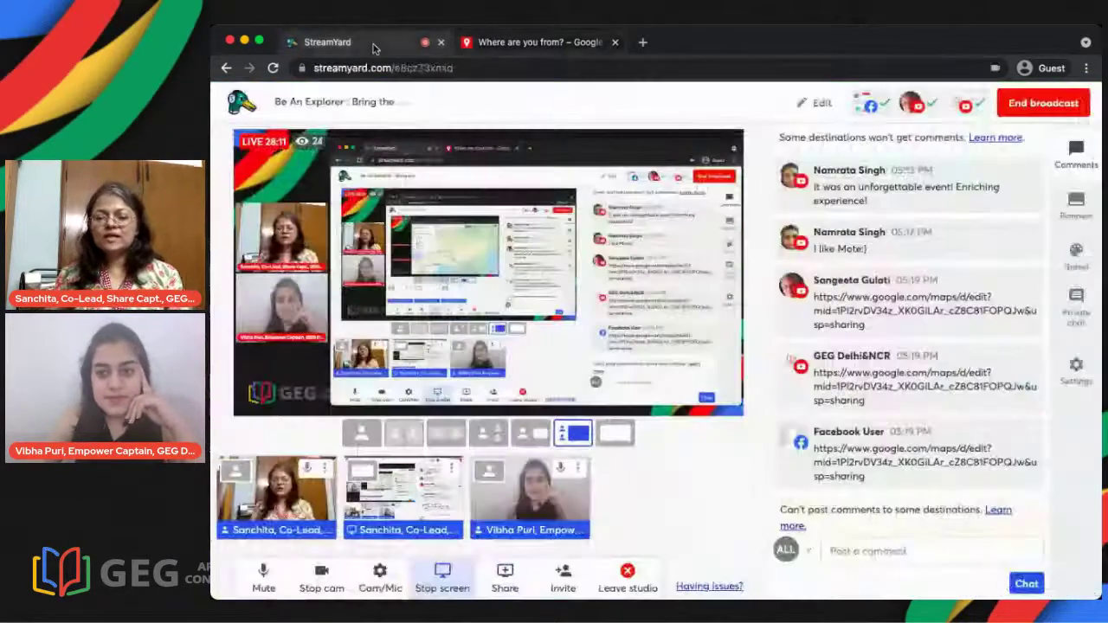
left_click(545, 41)
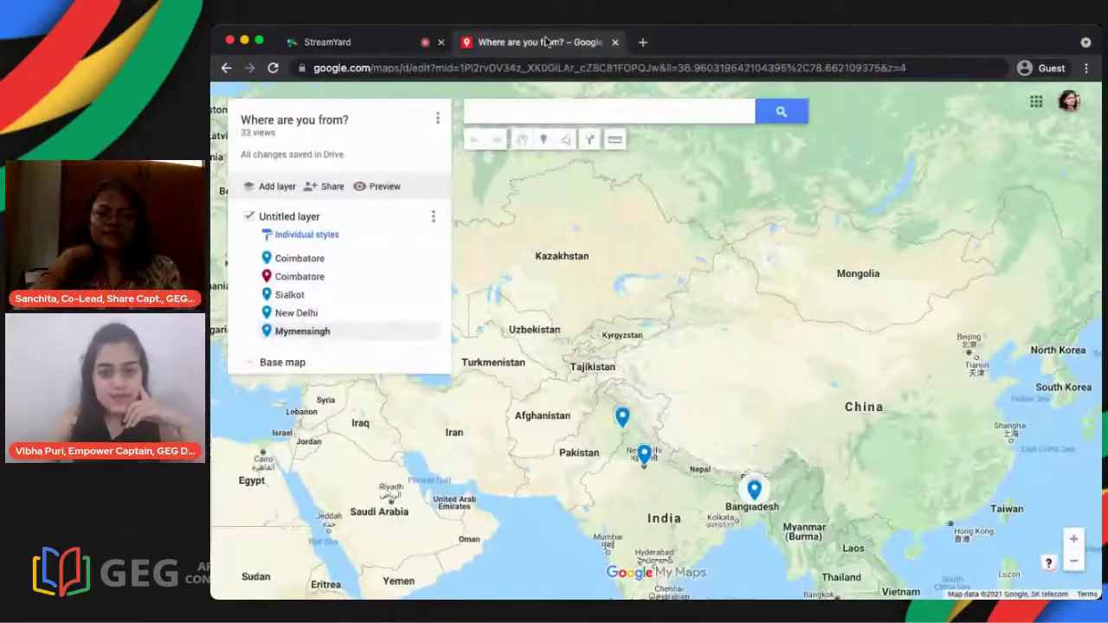